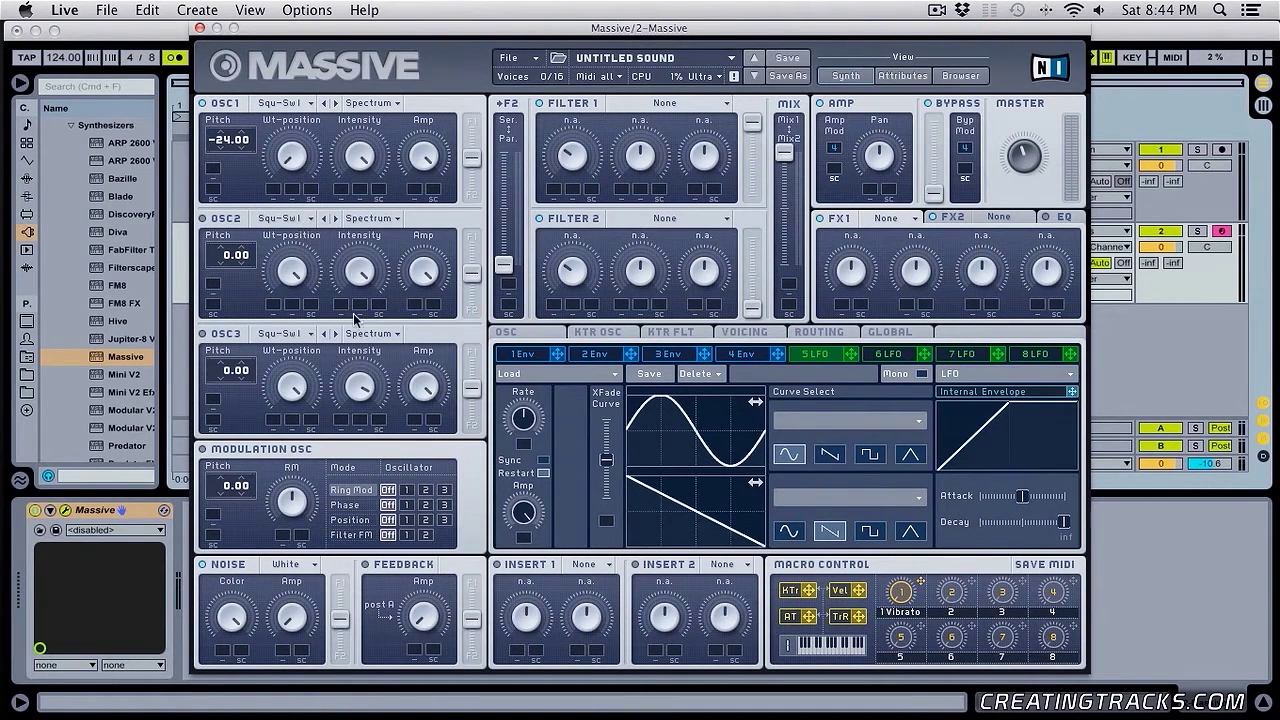
Set Filter 1 to the Lowpass 4 type.
{"action": "left_click", "coordinate": [679, 110]}
{"action": "left_click", "coordinate": [655, 122]}
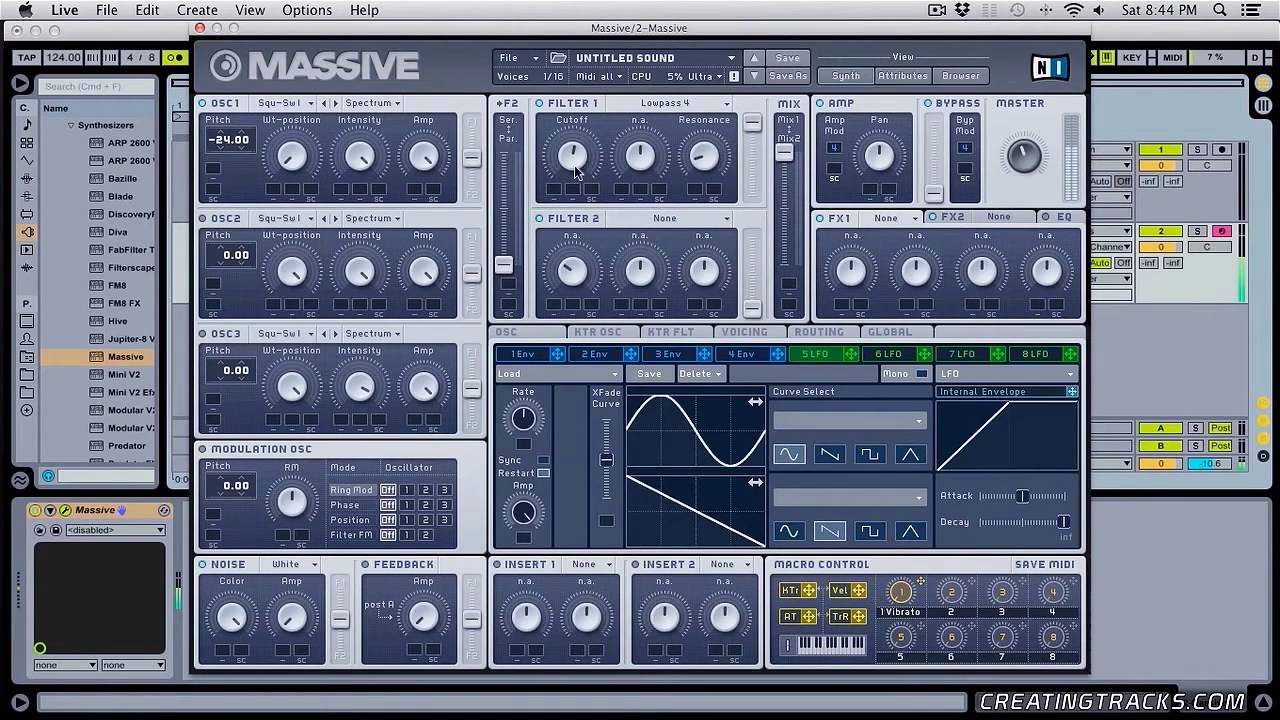
Load Classic Tube in FX1 and Dimension Expander in FX2, and display the EQ controls.
{"action": "left_click", "coordinate": [907, 219]}
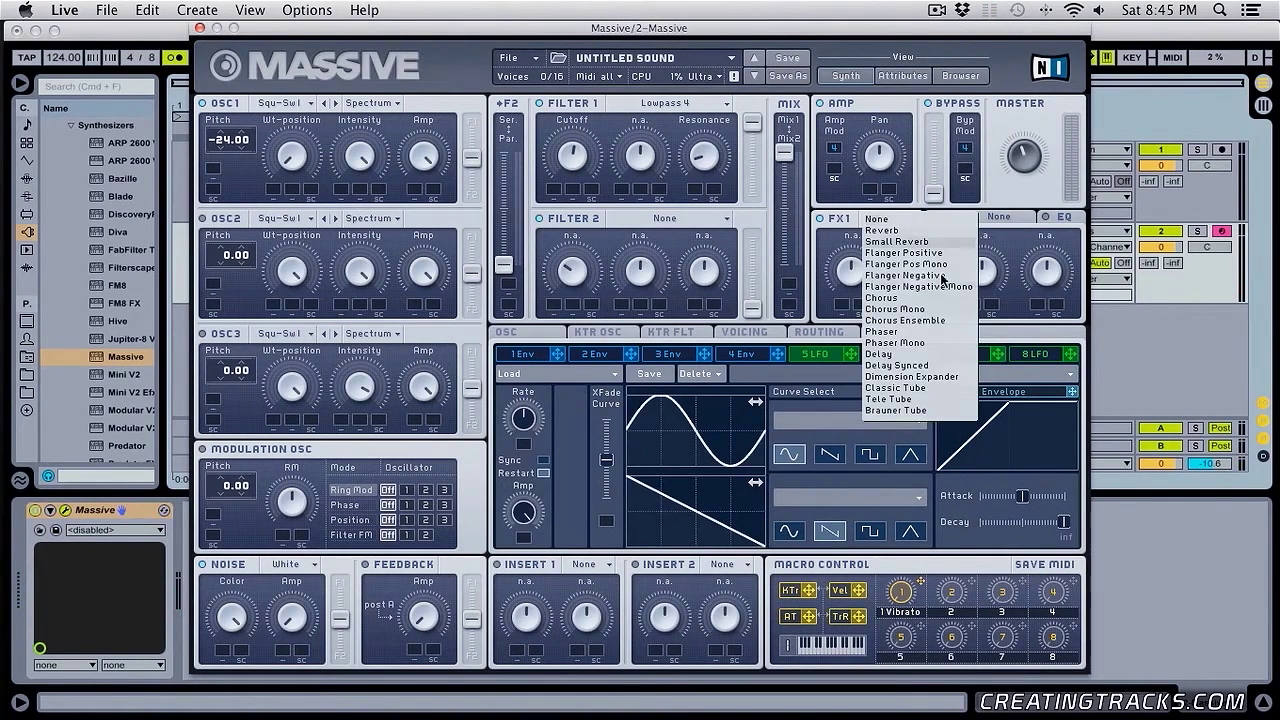
{"action": "left_click", "coordinate": [910, 396]}
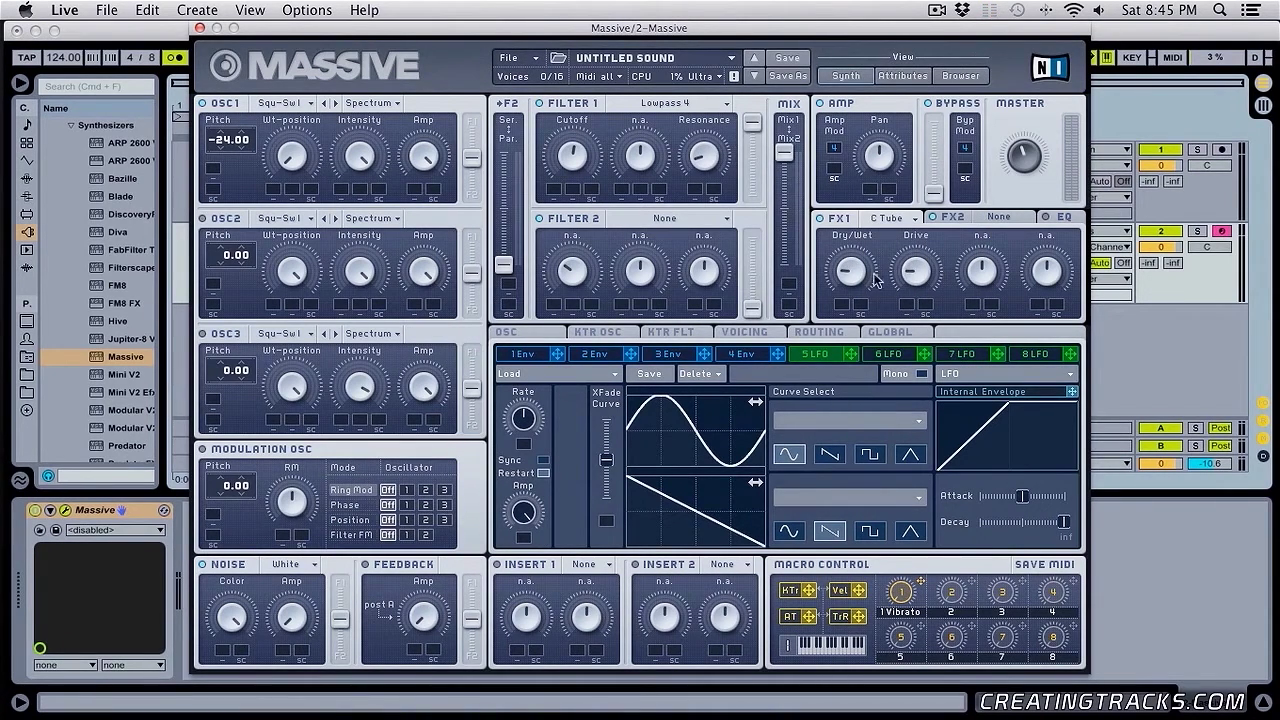
{"action": "left_click", "coordinate": [1008, 218]}
{"action": "left_click", "coordinate": [1000, 378]}
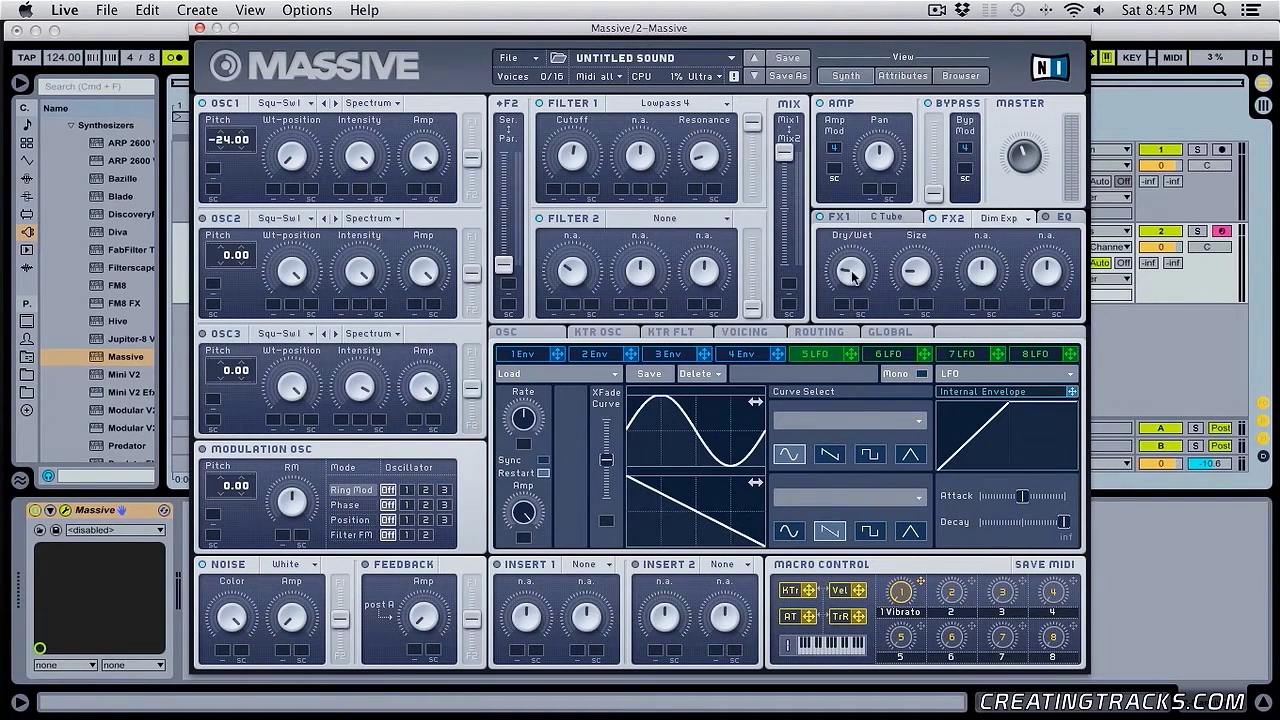
{"action": "left_click", "coordinate": [1062, 218]}
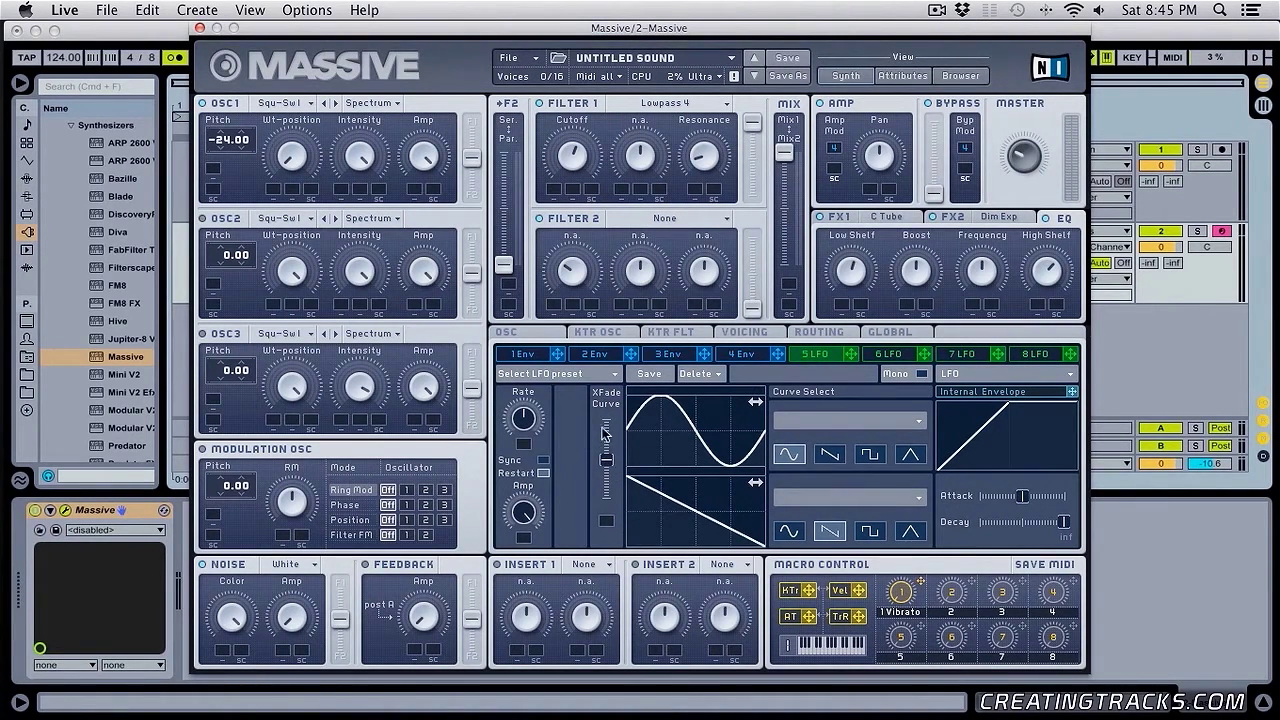
Raise LFO 5's XFade Curve fully to the upper curve and assign LFO 5 to modulate Filter 1's cutoff over a wide range.
{"action": "left_click_drag", "start_coordinate": [606, 461], "coordinate": [606, 418]}
{"action": "left_click_drag", "start_coordinate": [848, 358], "coordinate": [572, 189]}
{"action": "left_click_drag", "start_coordinate": [576, 190], "coordinate": [576, 208]}
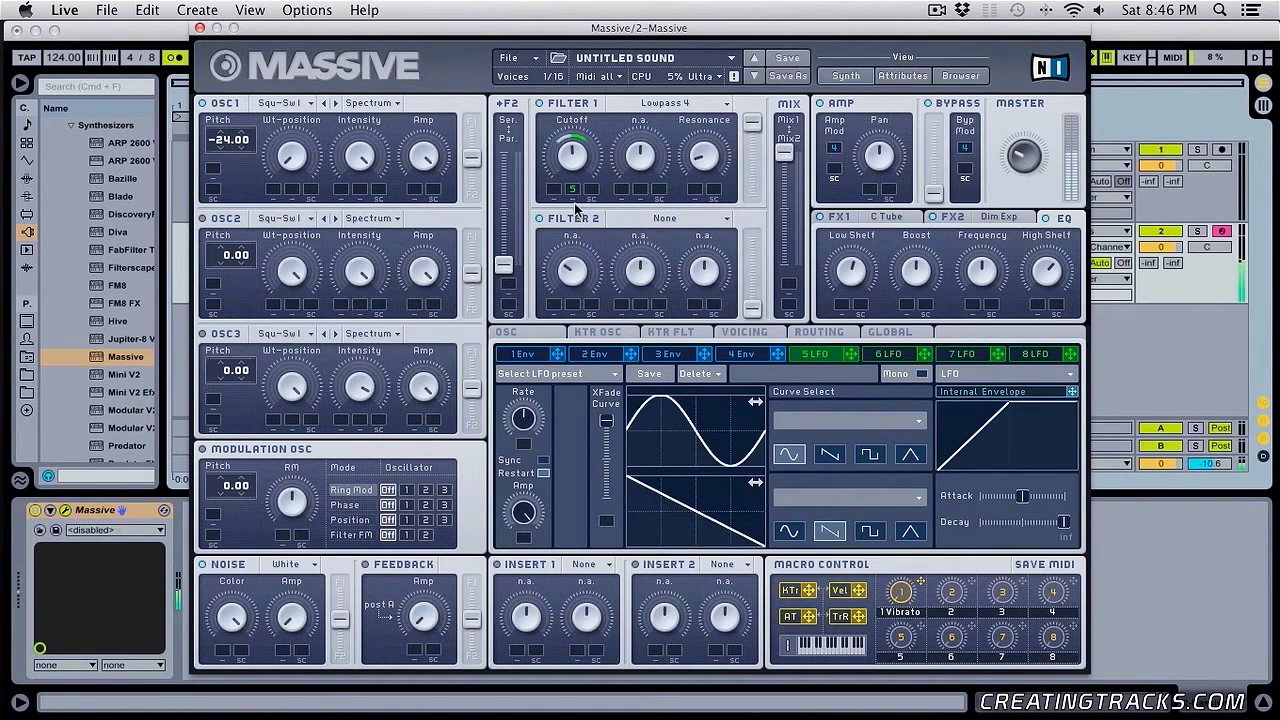
{"action": "left_click_drag", "start_coordinate": [575, 205], "coordinate": [571, 188]}
{"action": "mouse_move", "coordinate": [574, 192]}
{"action": "left_mouse_down"}
{"action": "mouse_move", "coordinate": [578, 174]}
{"action": "mouse_move", "coordinate": [575, 370]}
{"action": "mouse_move", "coordinate": [568, 182]}
{"action": "left_mouse_up"}
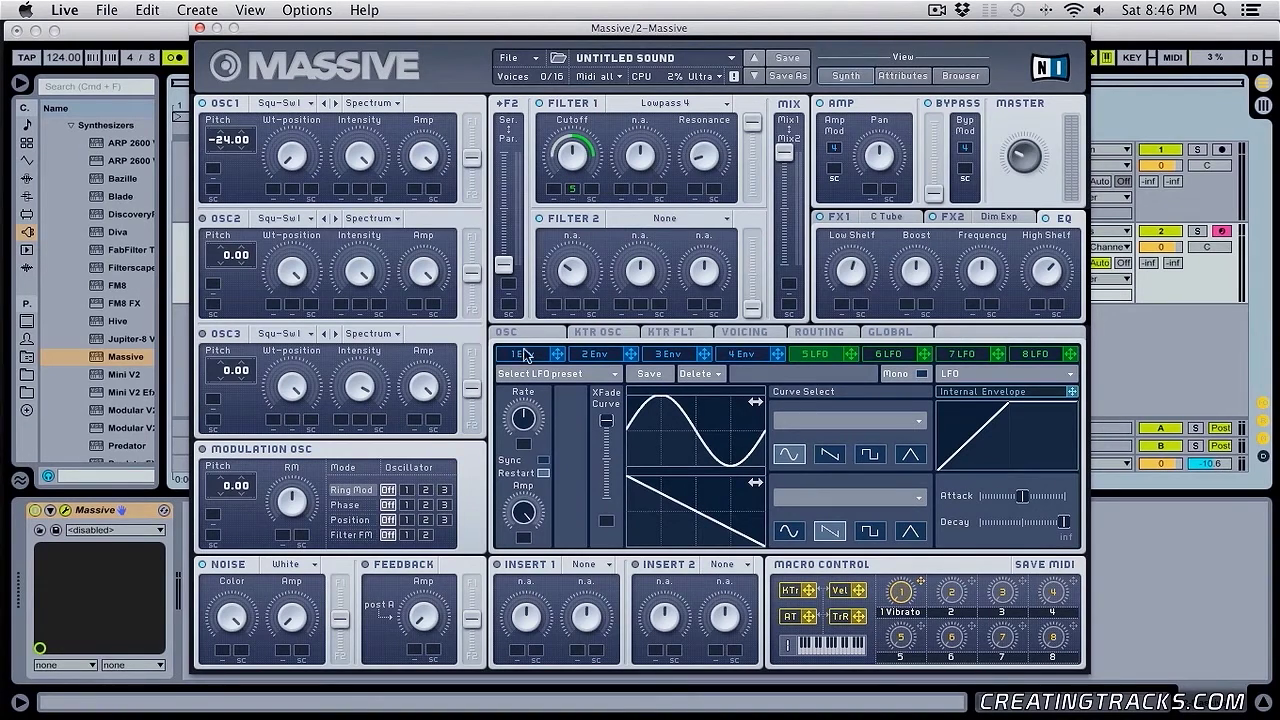
Enable tempo sync for LFO 5 and try the ratios 1/4 and 1/16.
{"action": "left_click", "coordinate": [543, 462]}
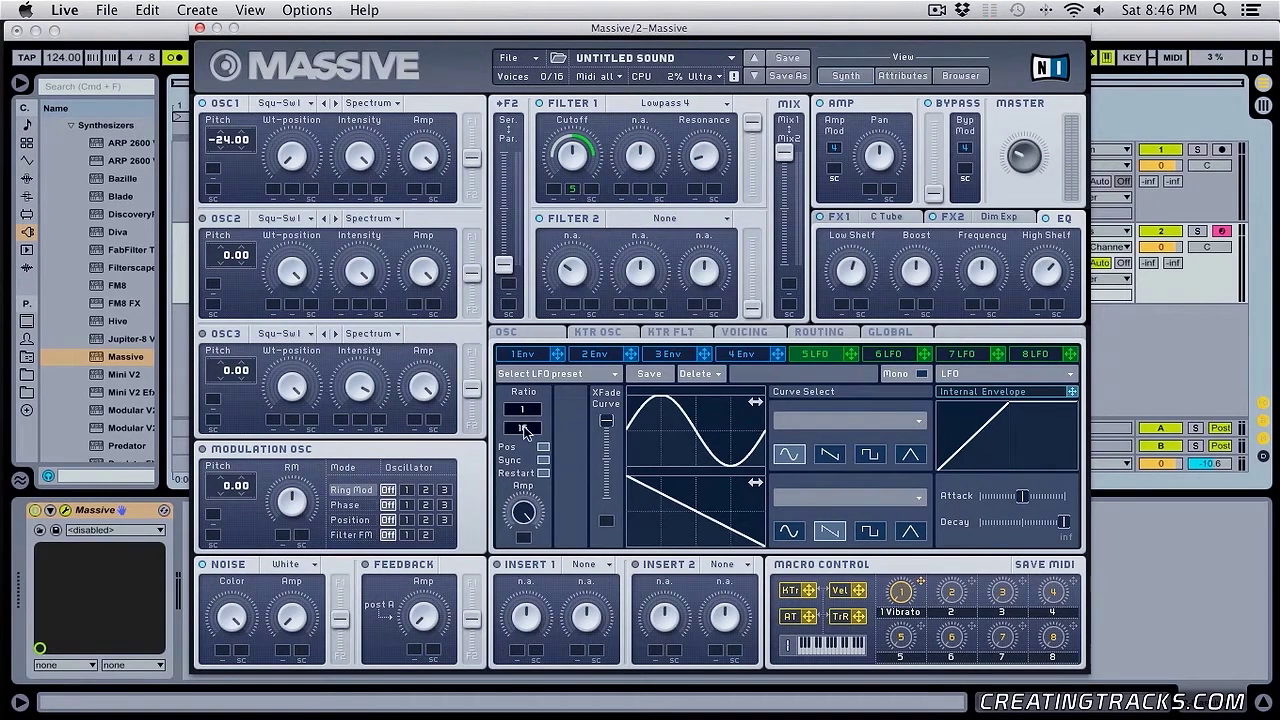
{"action": "left_click_drag", "start_coordinate": [525, 430], "coordinate": [530, 448]}
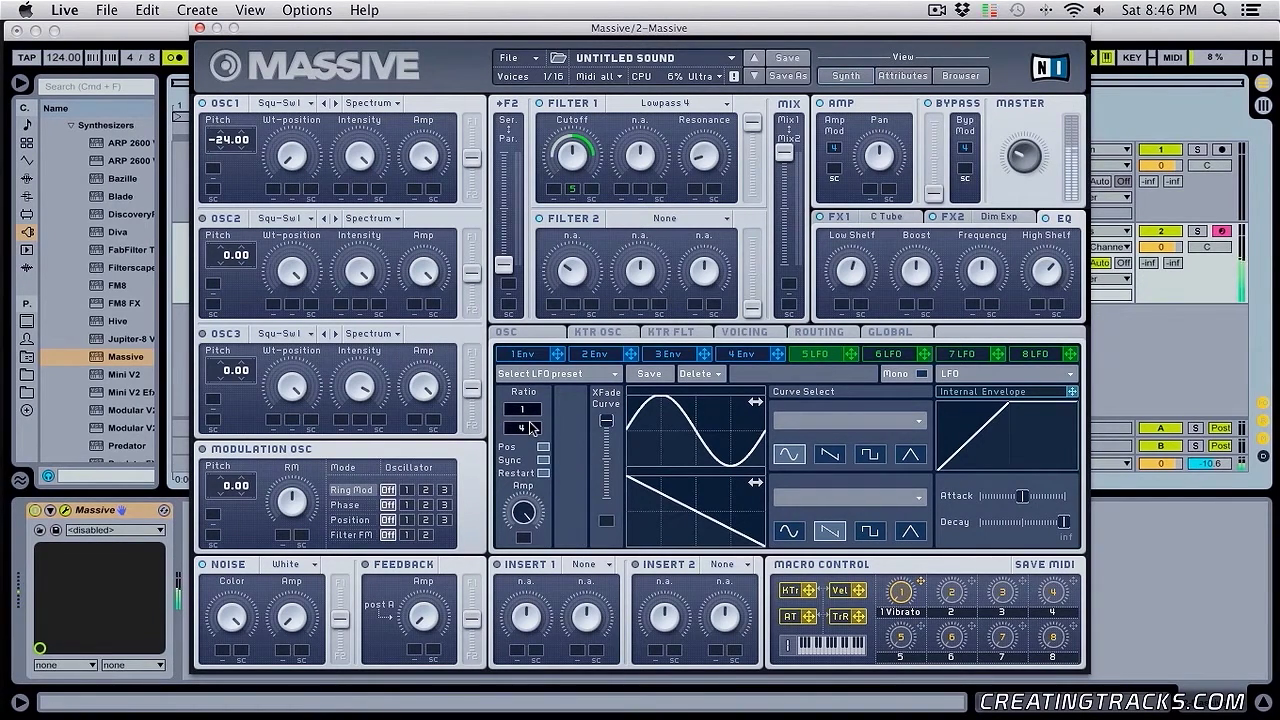
{"action": "left_click_drag", "start_coordinate": [532, 428], "coordinate": [540, 418]}
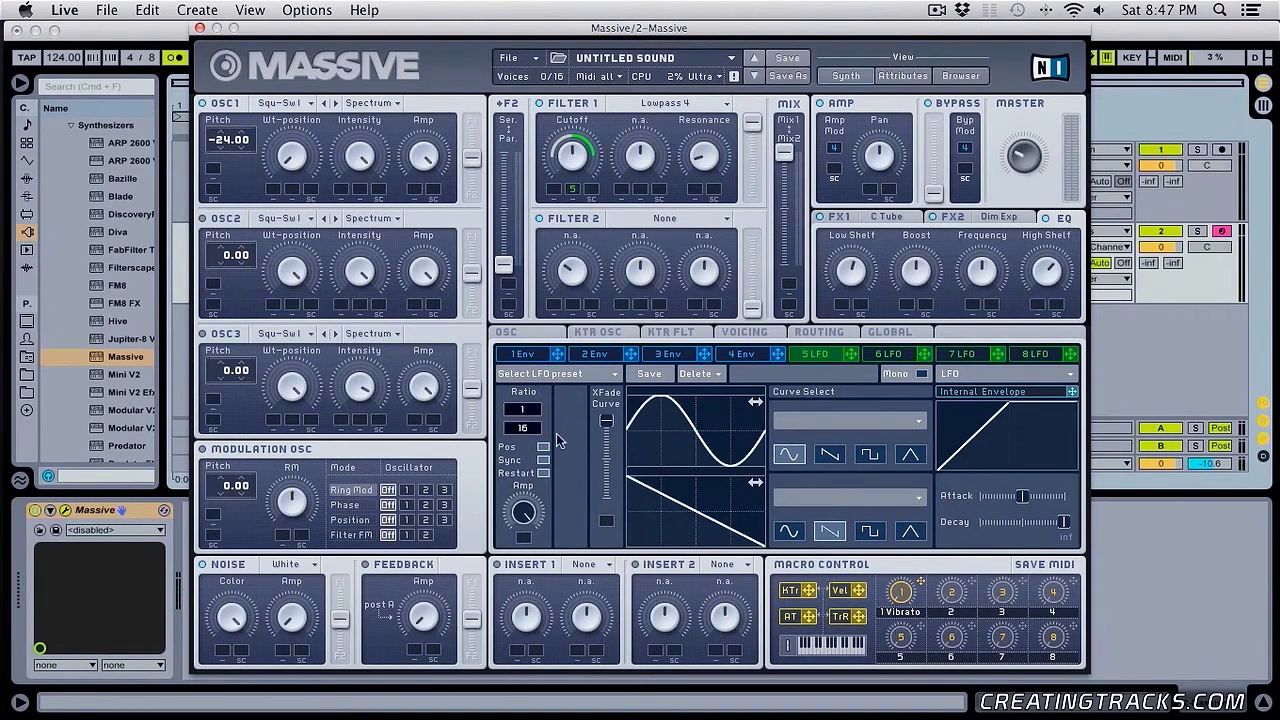
Set LFO 5's ratio to 1/2 and try different phase offsets for its sine curve.
{"action": "left_click_drag", "start_coordinate": [764, 452], "coordinate": [700, 452]}
{"action": "left_click_drag", "start_coordinate": [521, 427], "coordinate": [520, 444]}
{"action": "left_click_drag", "start_coordinate": [725, 450], "coordinate": [695, 456]}
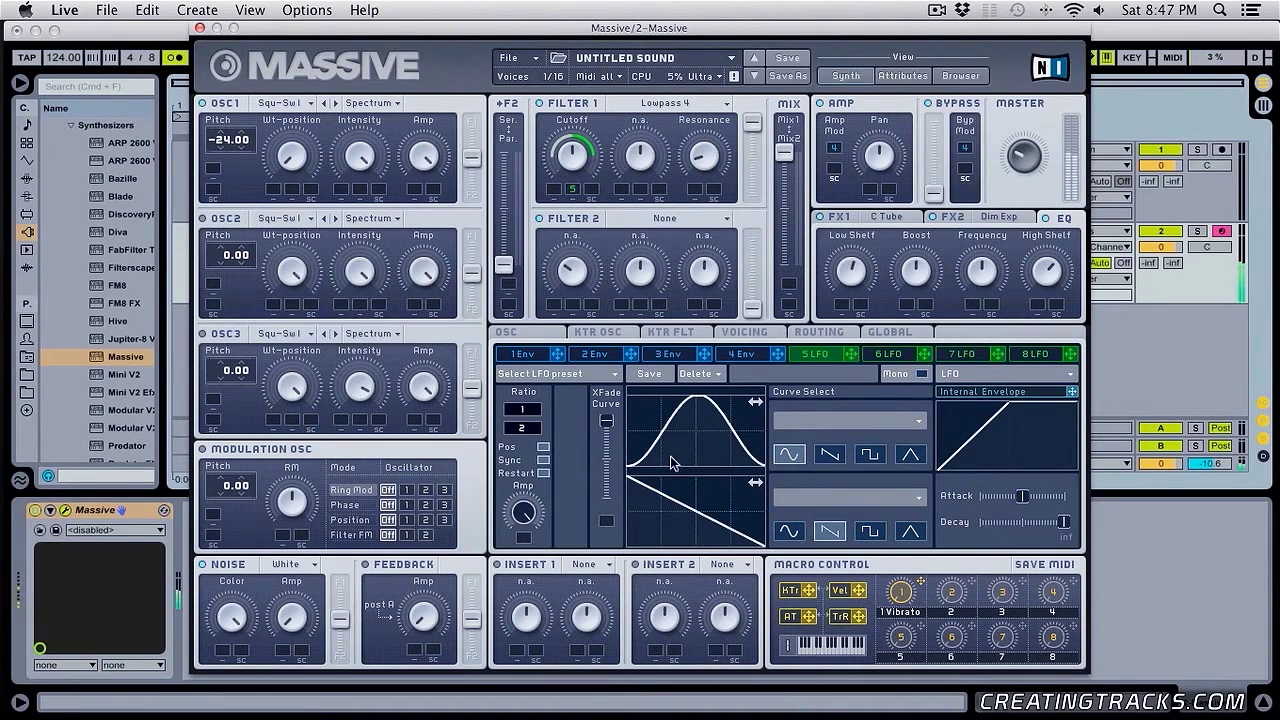
{"action": "left_click_drag", "start_coordinate": [695, 453], "coordinate": [643, 461]}
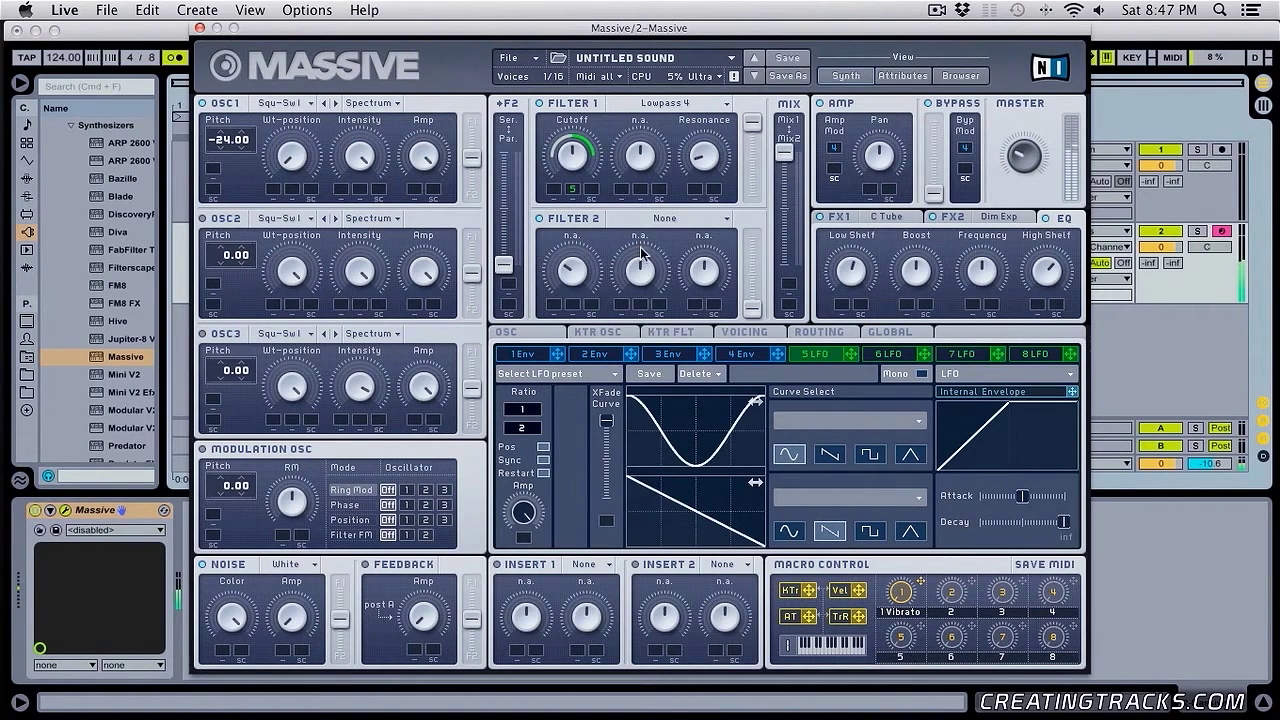
{"action": "left_click_drag", "start_coordinate": [700, 438], "coordinate": [663, 440]}
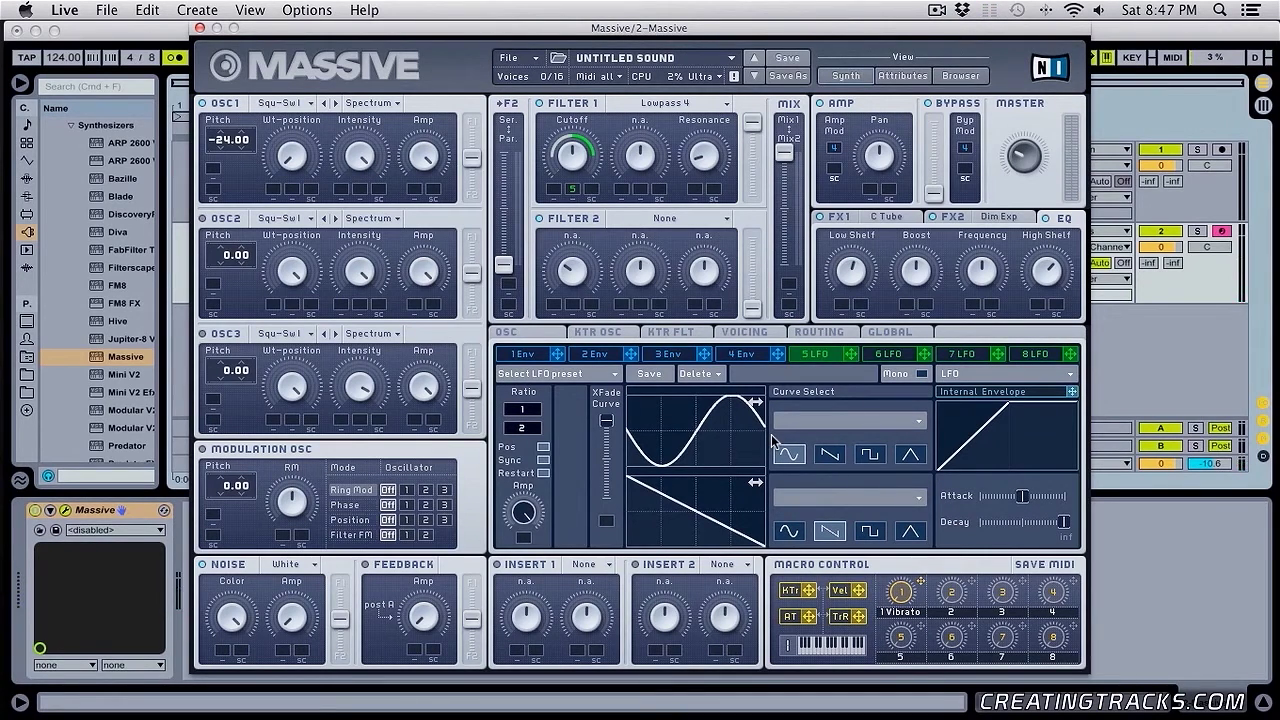
Try the sawtooth shape on LFO 5's upper curve, shifting its phase so the ramp falls across the whole cycle.
{"action": "left_click", "coordinate": [836, 456]}
{"action": "left_click_drag", "start_coordinate": [724, 455], "coordinate": [680, 457]}
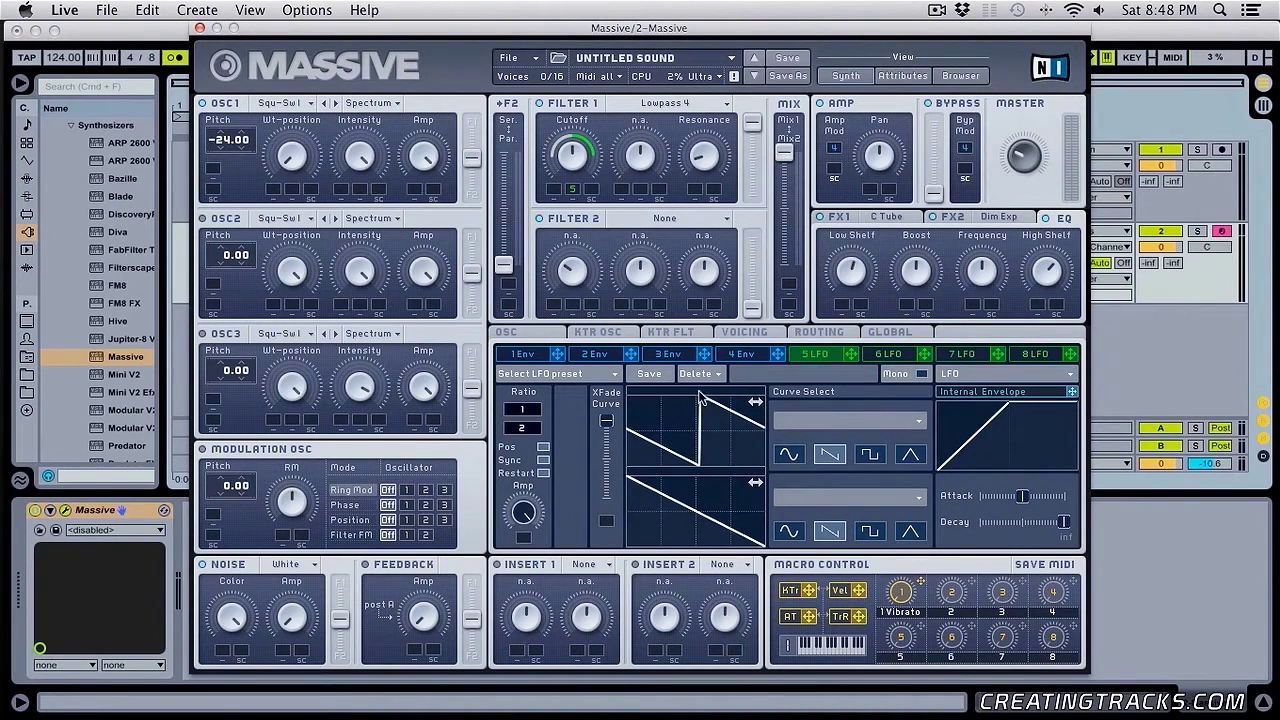
{"action": "left_click_drag", "start_coordinate": [700, 398], "coordinate": [700, 435]}
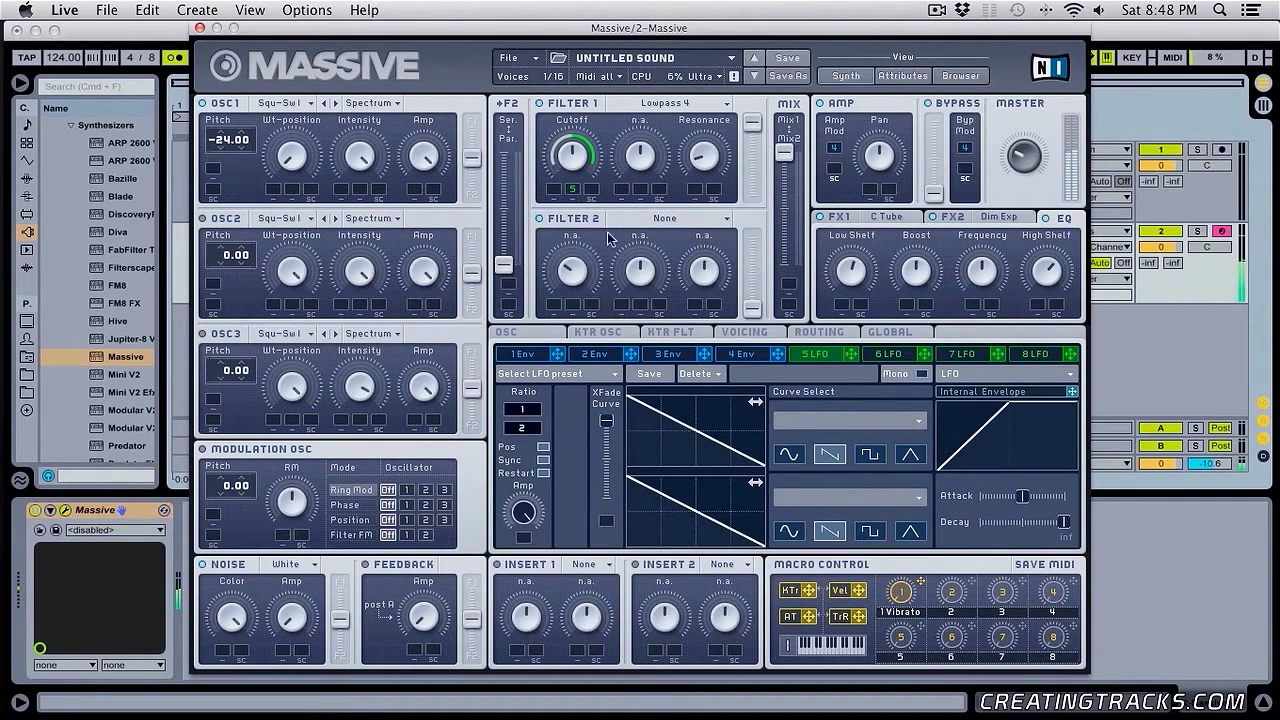
Try the square and triangle shapes on LFO 5's upper curve, shifting the phase of each.
{"action": "left_click", "coordinate": [868, 454]}
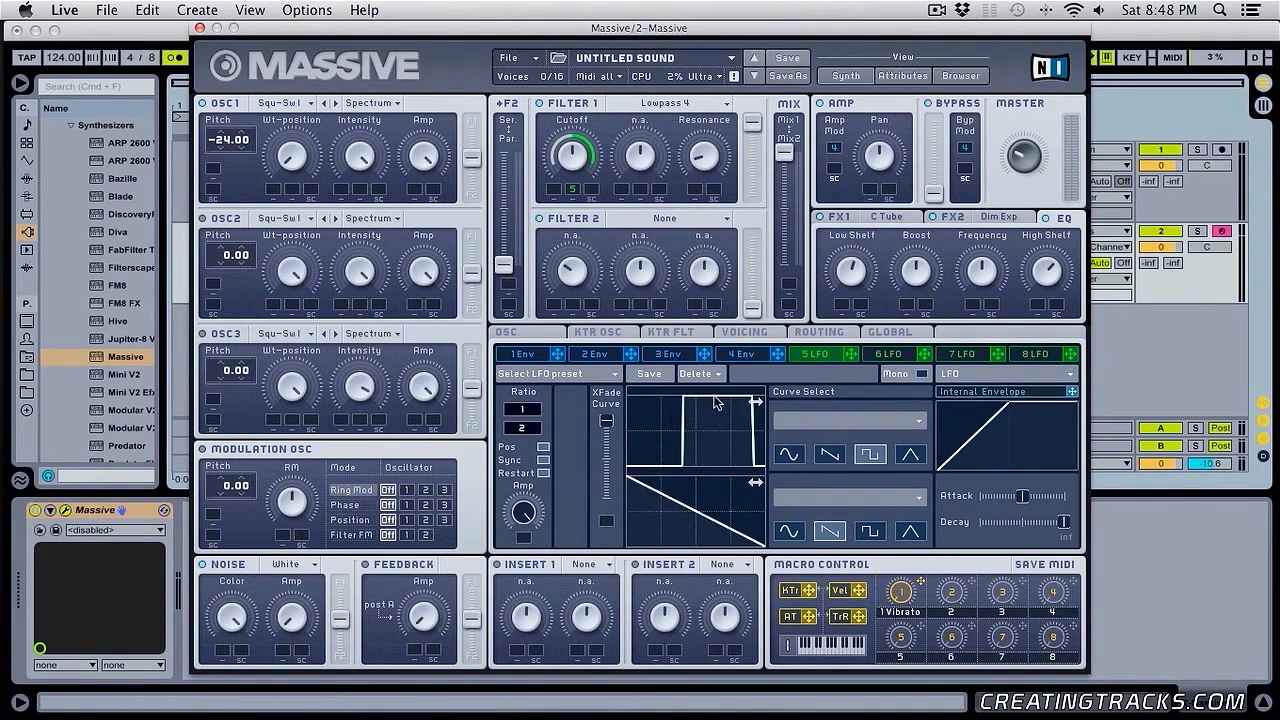
{"action": "left_click_drag", "start_coordinate": [716, 402], "coordinate": [682, 462]}
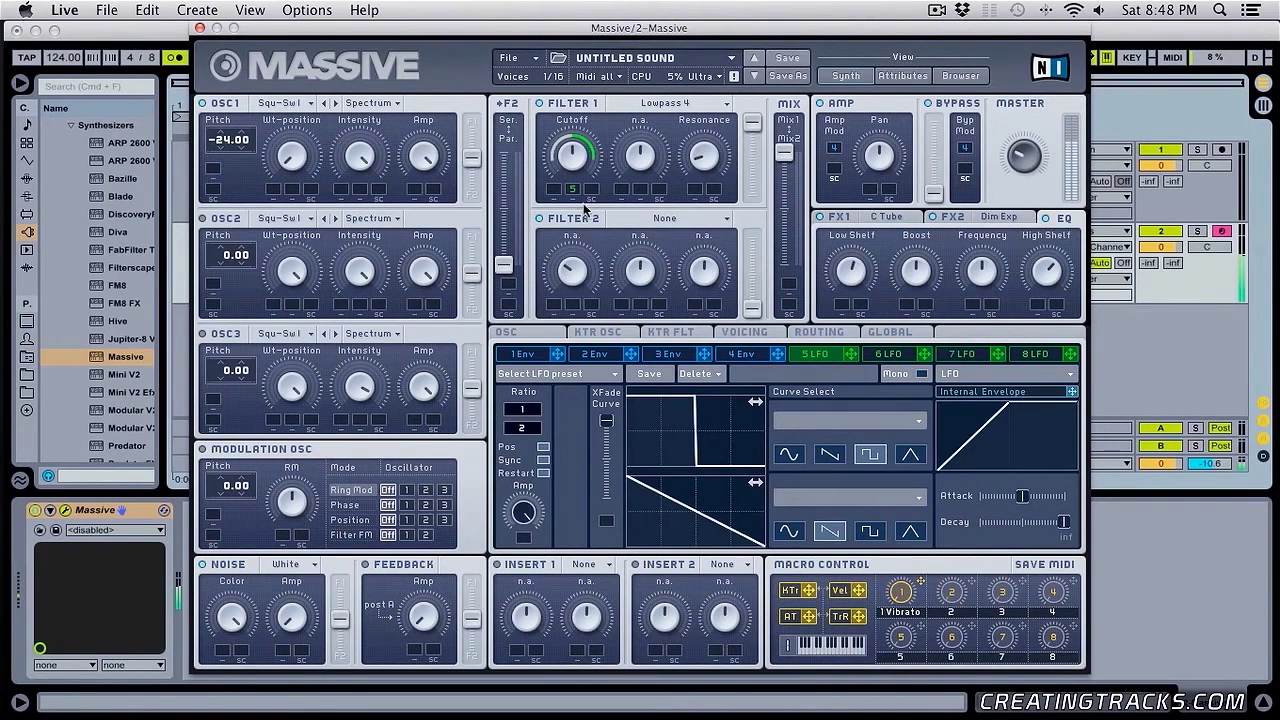
{"action": "left_click", "coordinate": [908, 464]}
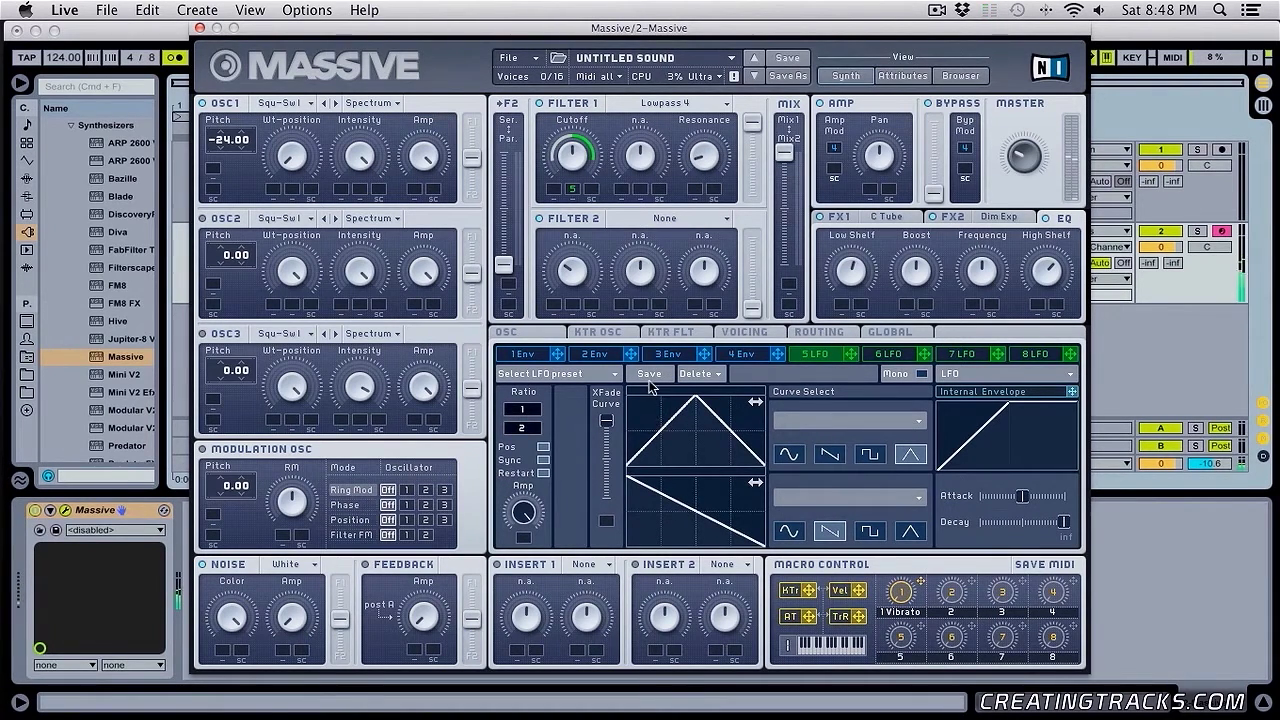
{"action": "left_click_drag", "start_coordinate": [692, 449], "coordinate": [769, 447]}
Return LFO 5's upper curve to a sine and readjust its phase and its modulation range on Filter 1's cutoff.
{"action": "left_click", "coordinate": [829, 455]}
{"action": "left_click", "coordinate": [788, 455]}
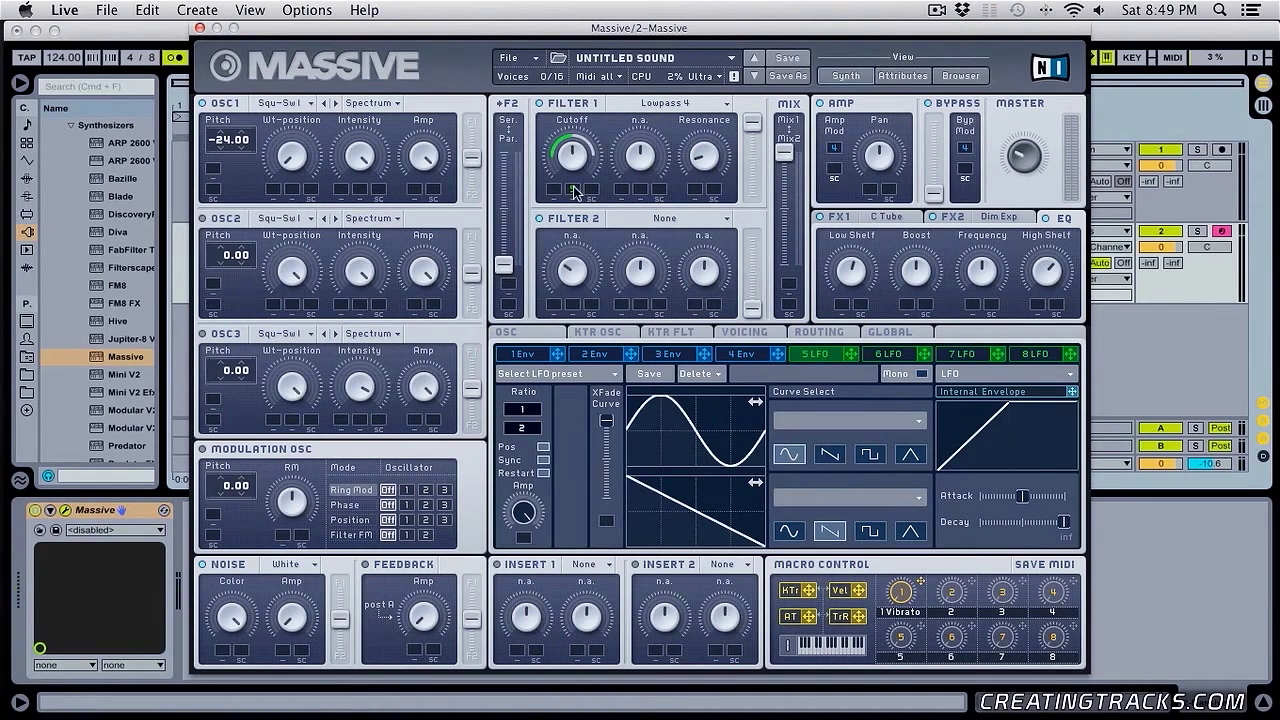
{"action": "left_click_drag", "start_coordinate": [575, 192], "coordinate": [583, 120]}
{"action": "left_click_drag", "start_coordinate": [724, 465], "coordinate": [643, 453]}
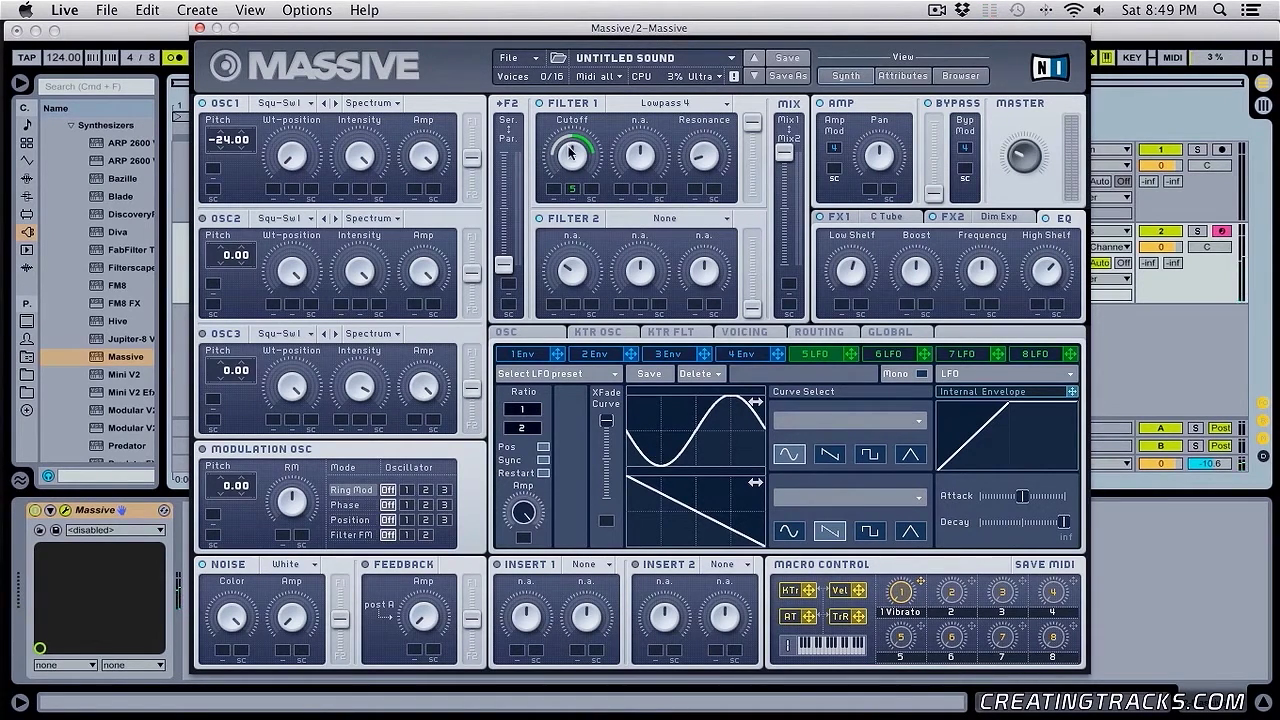
{"action": "mouse_move", "coordinate": [570, 151]}
{"action": "left_mouse_down"}
{"action": "mouse_move", "coordinate": [568, 192]}
{"action": "mouse_move", "coordinate": [586, 168]}
{"action": "mouse_move", "coordinate": [578, 142]}
{"action": "left_mouse_up"}
{"action": "left_click_drag", "start_coordinate": [686, 432], "coordinate": [634, 450]}
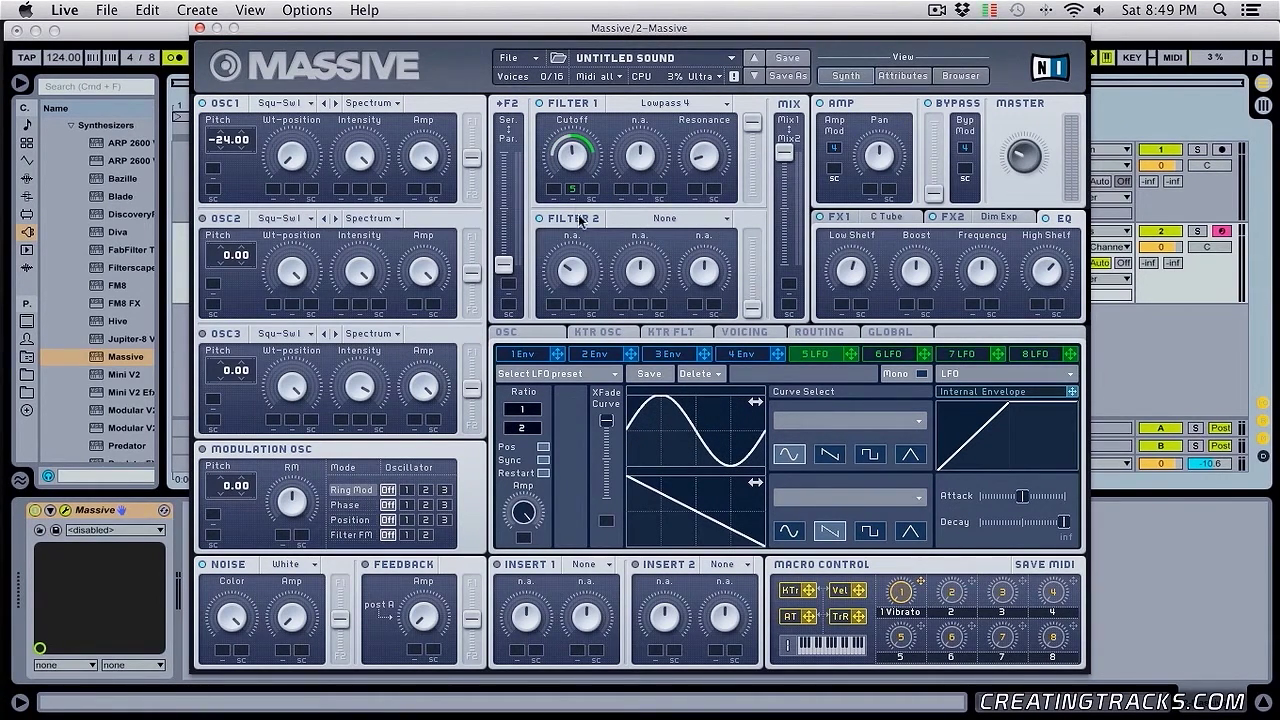
{"action": "left_click_drag", "start_coordinate": [576, 192], "coordinate": [575, 128]}
Route OSC1 fully to Filter 1, and balance both filters by raising Filter 2's output and centring the Mix fader.
{"action": "left_click_drag", "start_coordinate": [480, 163], "coordinate": [472, 122]}
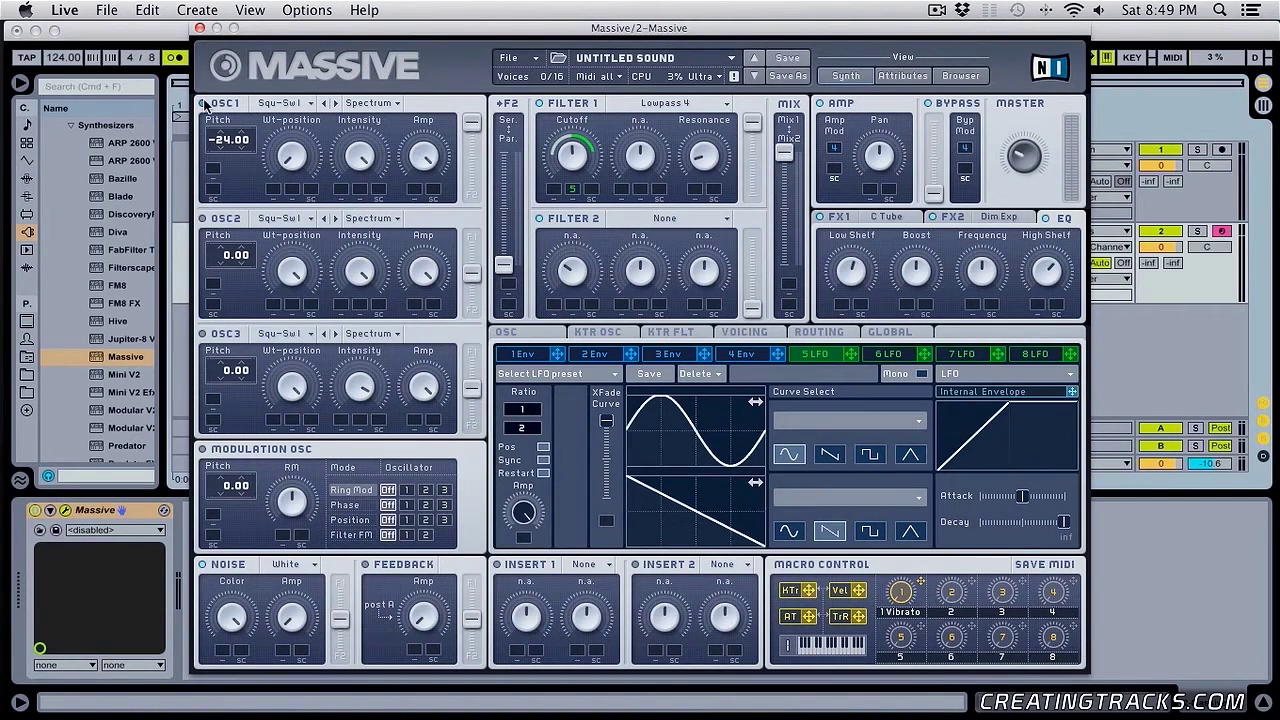
{"action": "left_click_drag", "start_coordinate": [762, 307], "coordinate": [760, 238]}
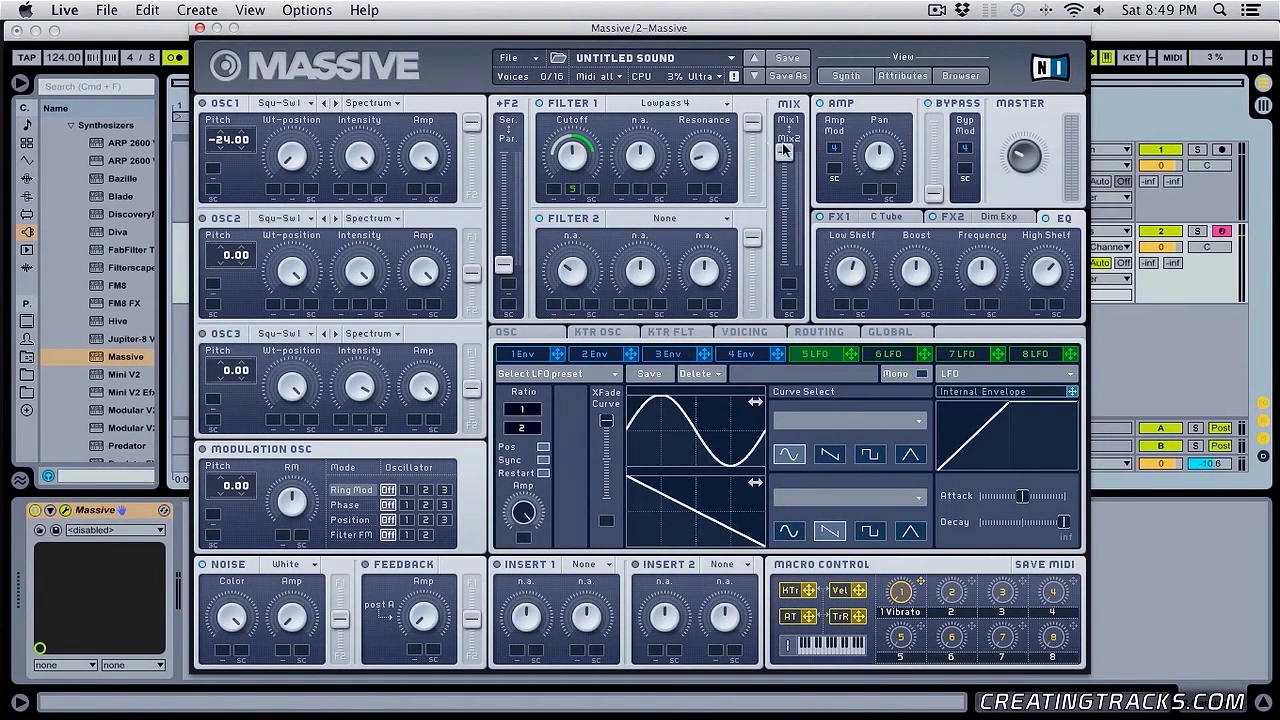
{"action": "left_click_drag", "start_coordinate": [785, 153], "coordinate": [786, 220]}
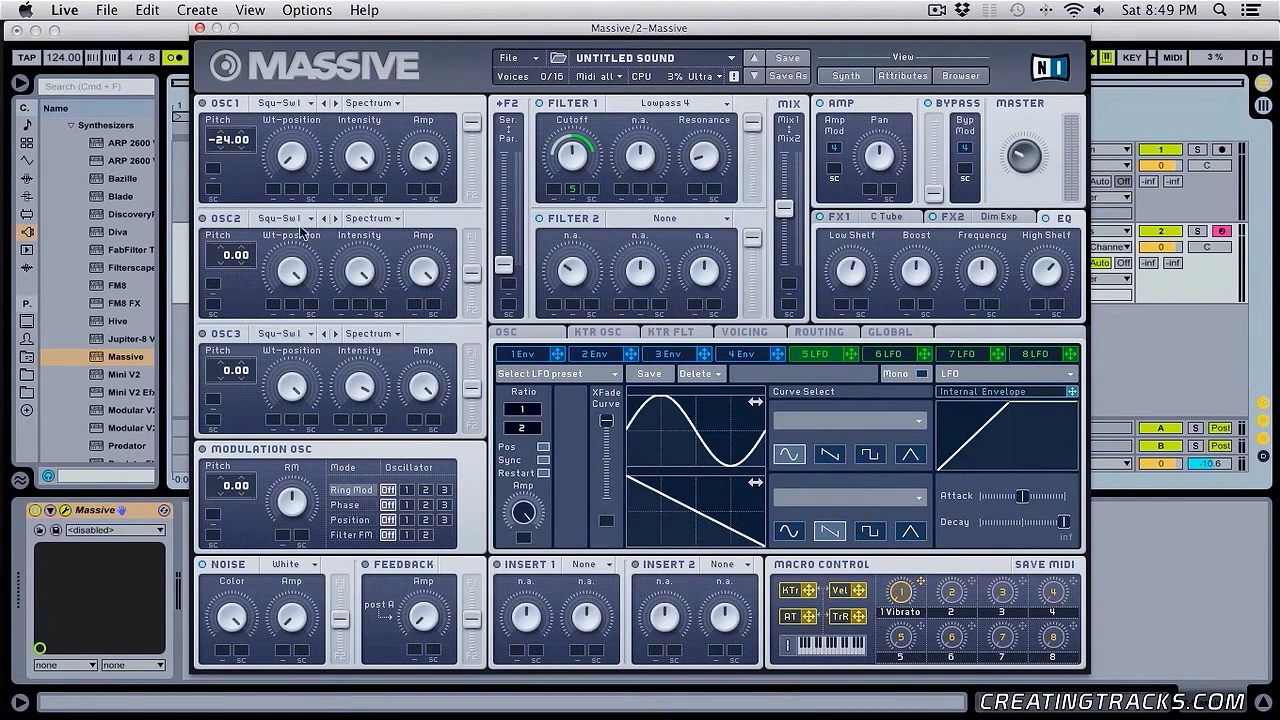
Switch on OSC2, routed fully to Filter 2, and give it the Polysaw I wavetable.
{"action": "left_click_drag", "start_coordinate": [470, 276], "coordinate": [470, 350]}
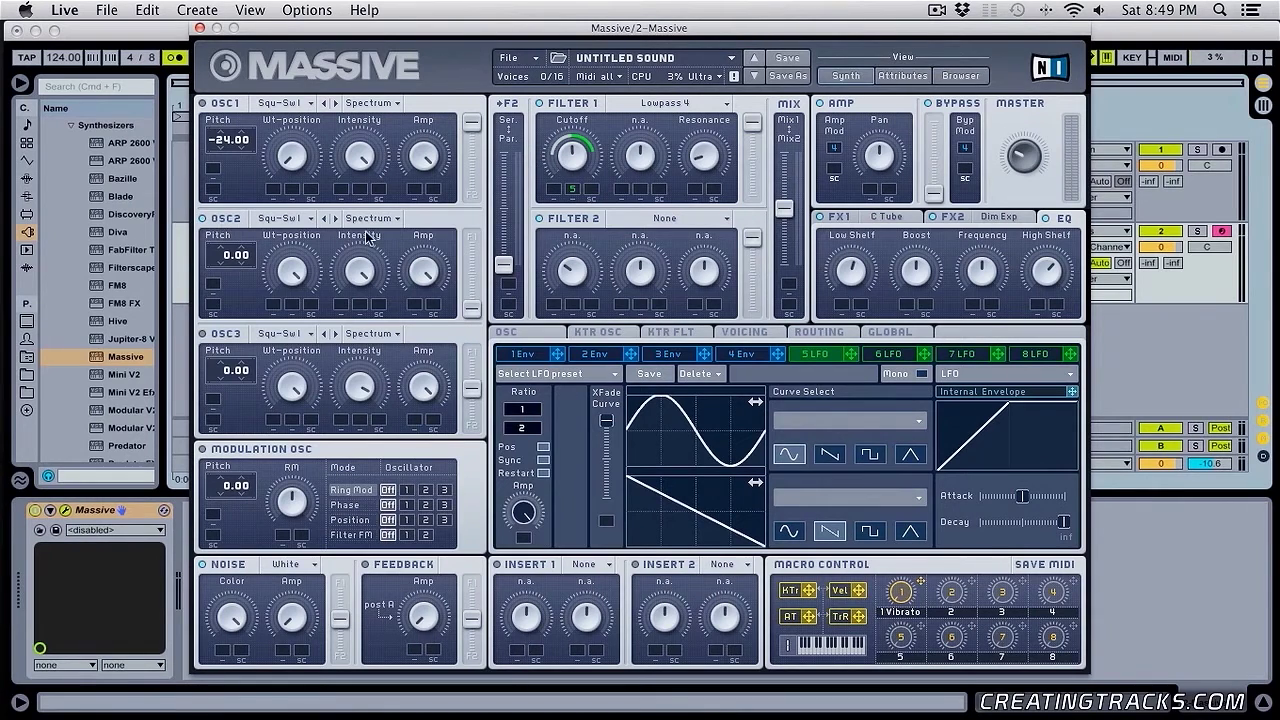
{"action": "left_click", "coordinate": [285, 218]}
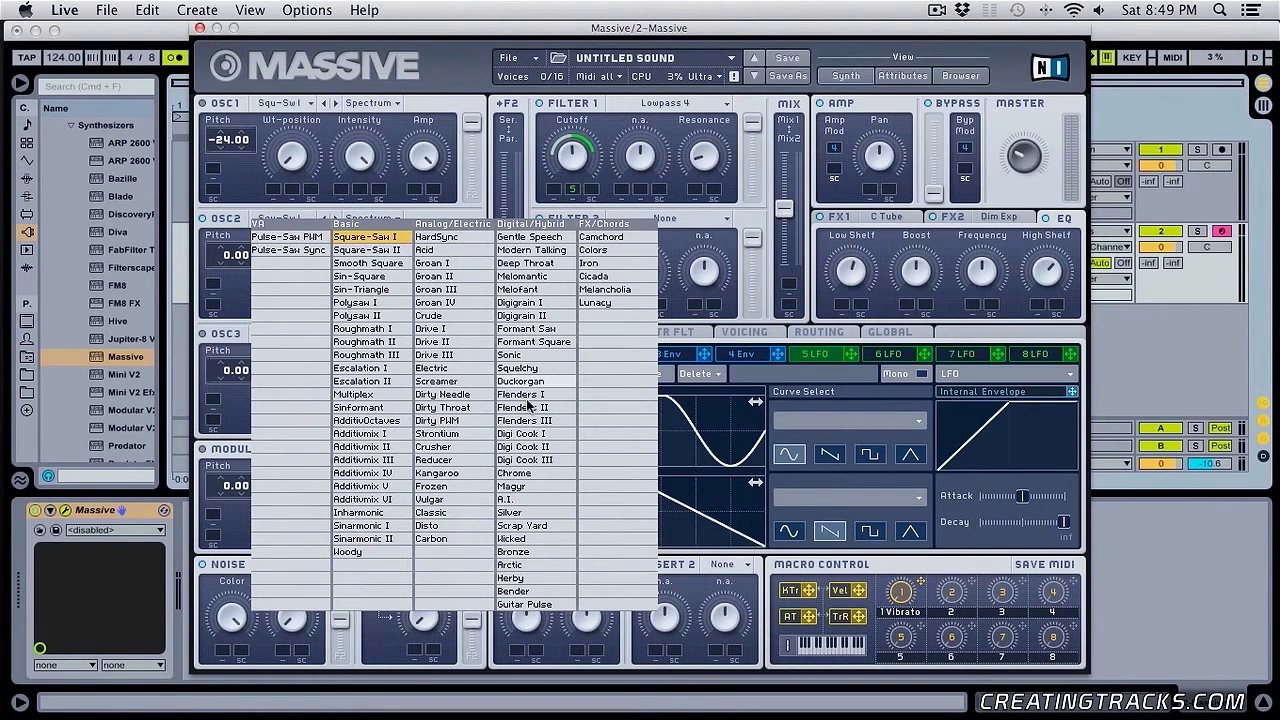
{"action": "left_click", "coordinate": [380, 354]}
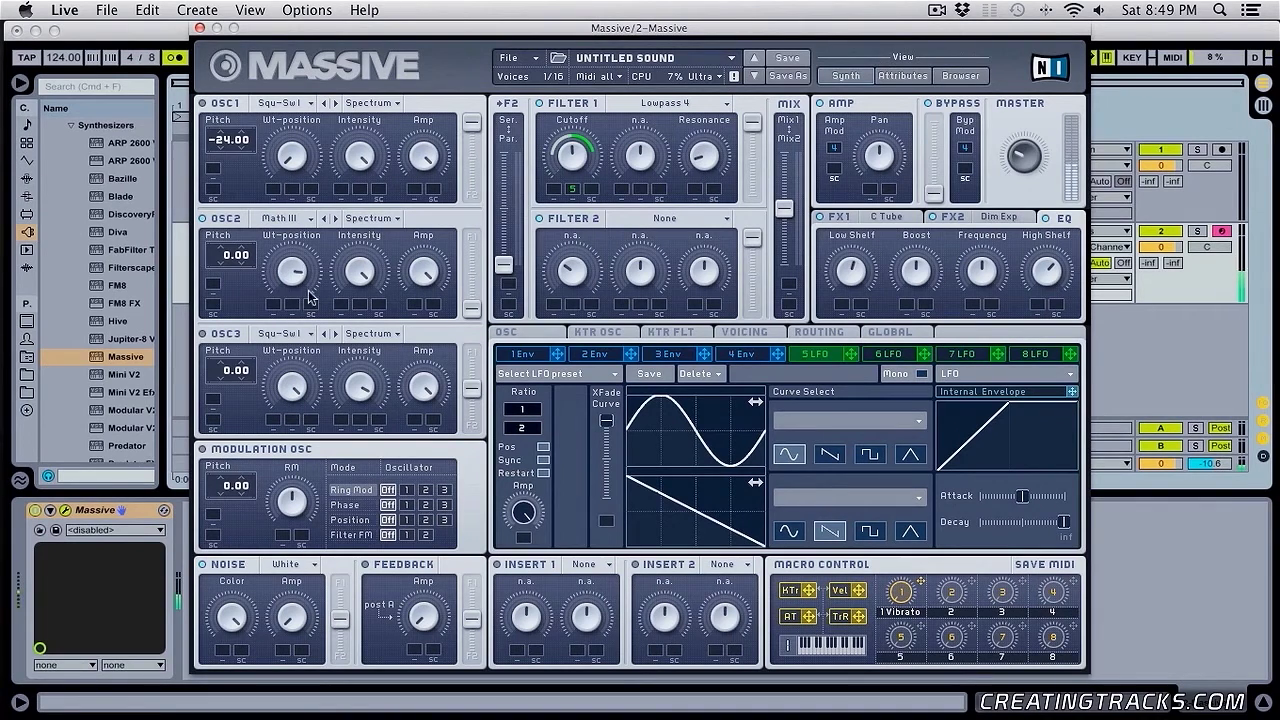
{"action": "left_click", "coordinate": [323, 218]}
{"action": "left_click", "coordinate": [323, 218]}
{"action": "left_click", "coordinate": [323, 218]}
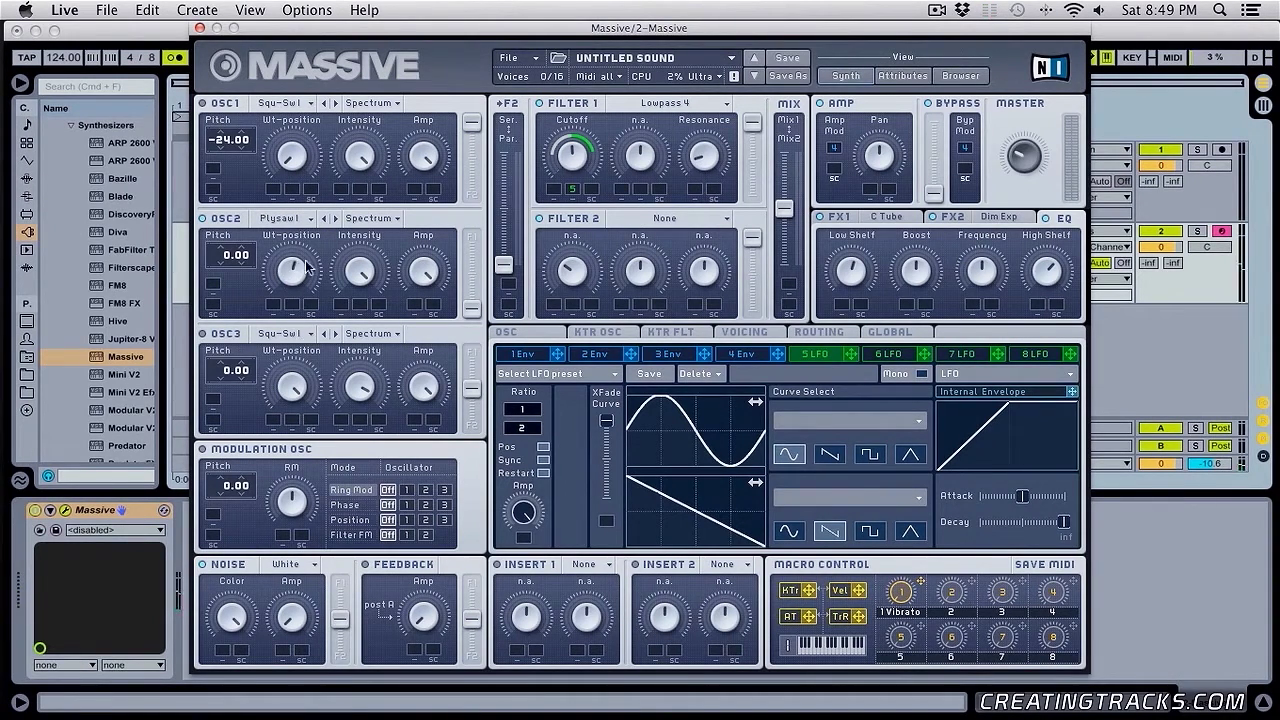
Set OSC2's pitch to -12.00 and its Wt-position to the middle.
{"action": "left_click_drag", "start_coordinate": [228, 276], "coordinate": [229, 283]}
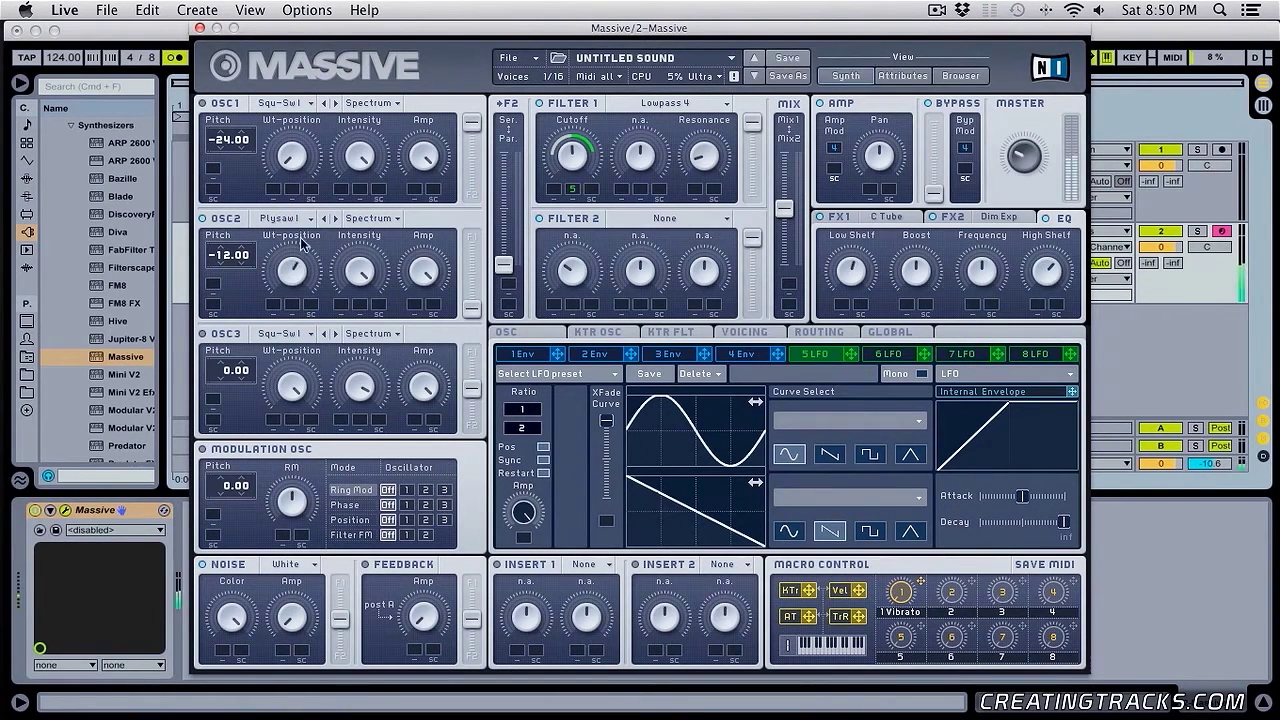
{"action": "left_click_drag", "start_coordinate": [318, 290], "coordinate": [315, 273]}
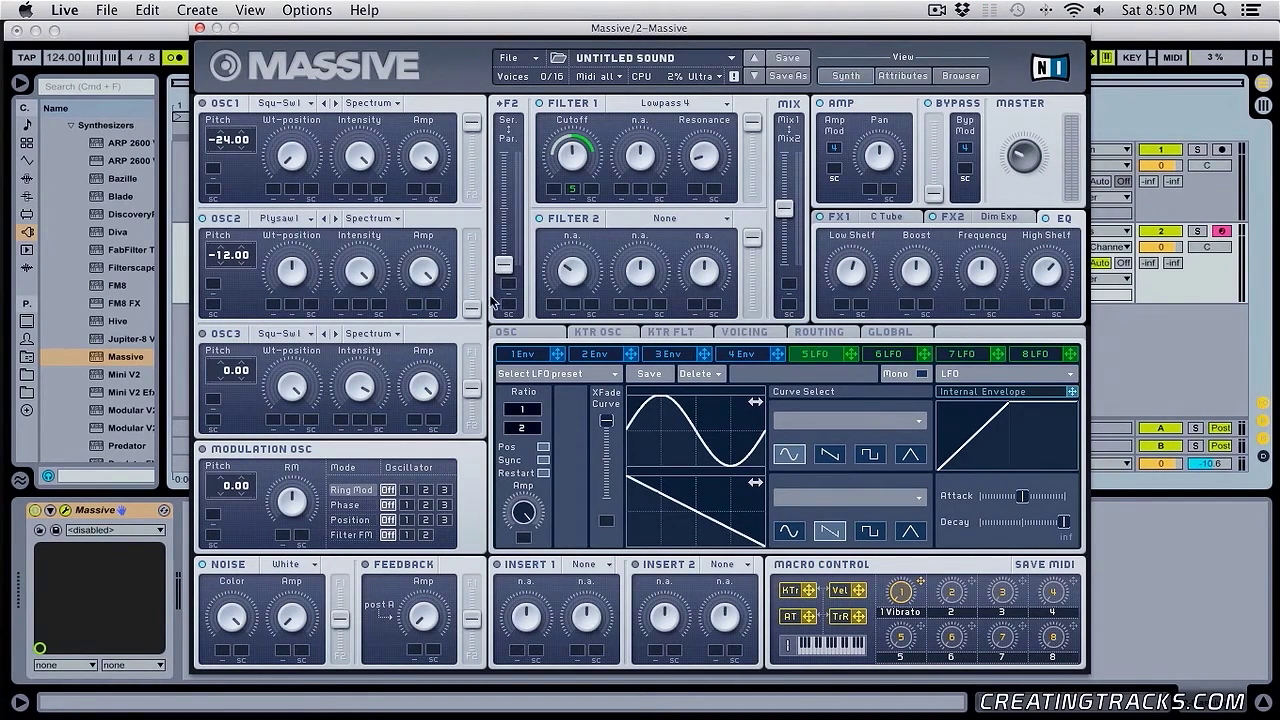
Set Filter 2 to the Scream type and assign LFO 5 to modulate its cutoff.
{"action": "left_click", "coordinate": [692, 220]}
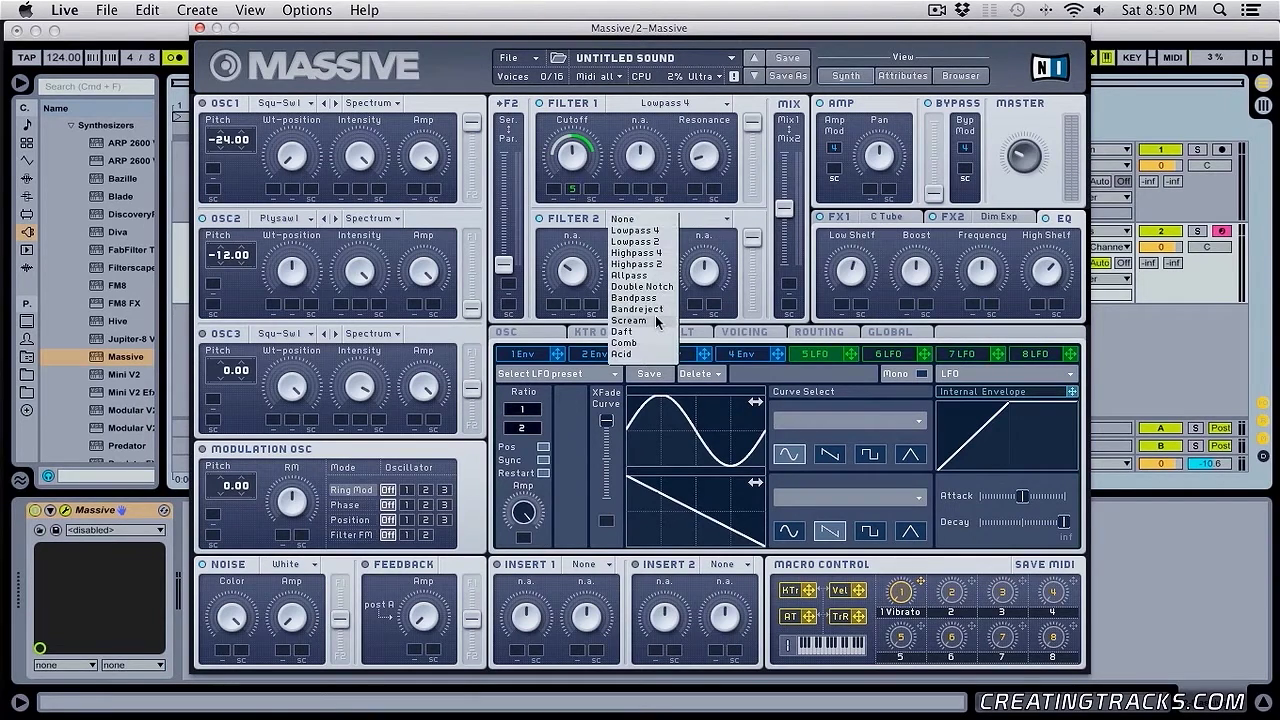
{"action": "left_click", "coordinate": [657, 321]}
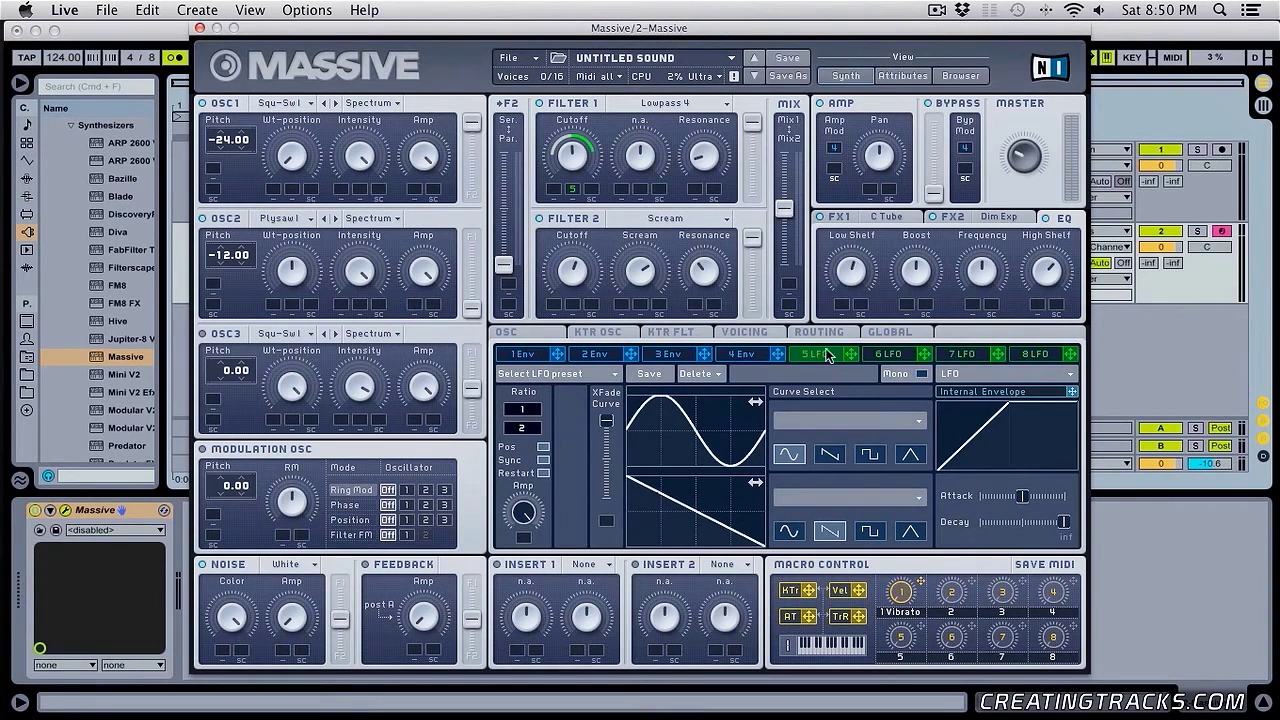
{"action": "left_click_drag", "start_coordinate": [566, 314], "coordinate": [571, 308]}
{"action": "mouse_move", "coordinate": [576, 303]}
{"action": "left_mouse_down"}
{"action": "mouse_move", "coordinate": [556, 279]}
{"action": "mouse_move", "coordinate": [569, 310]}
{"action": "left_mouse_up"}
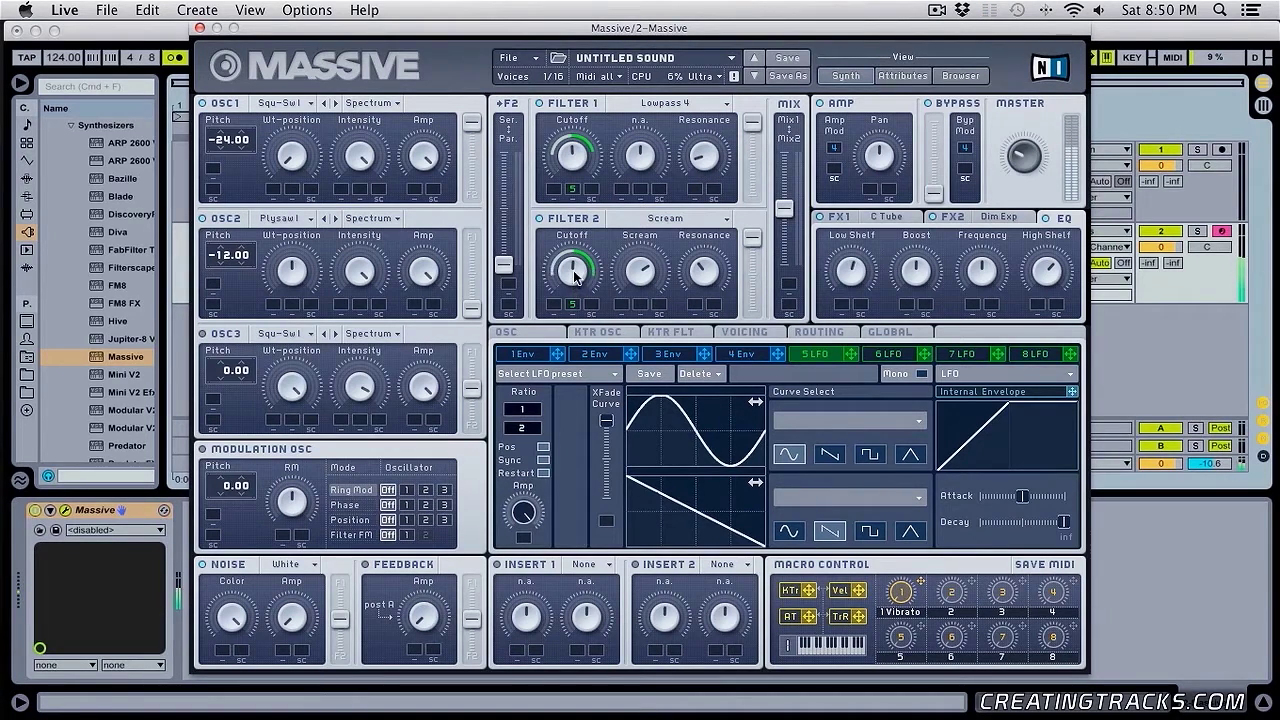
{"action": "right_click", "coordinate": [573, 304]}
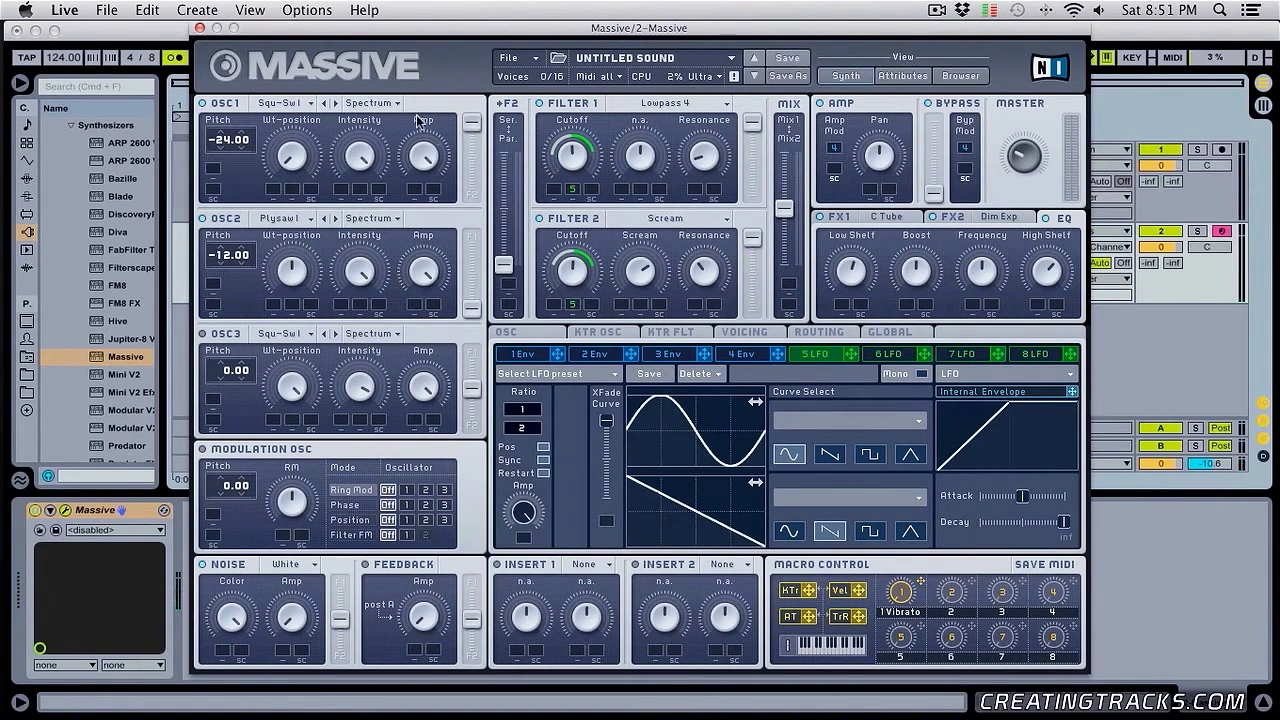
Route OSC1 fully to Filter 2.
{"action": "left_click_drag", "start_coordinate": [472, 128], "coordinate": [476, 236]}
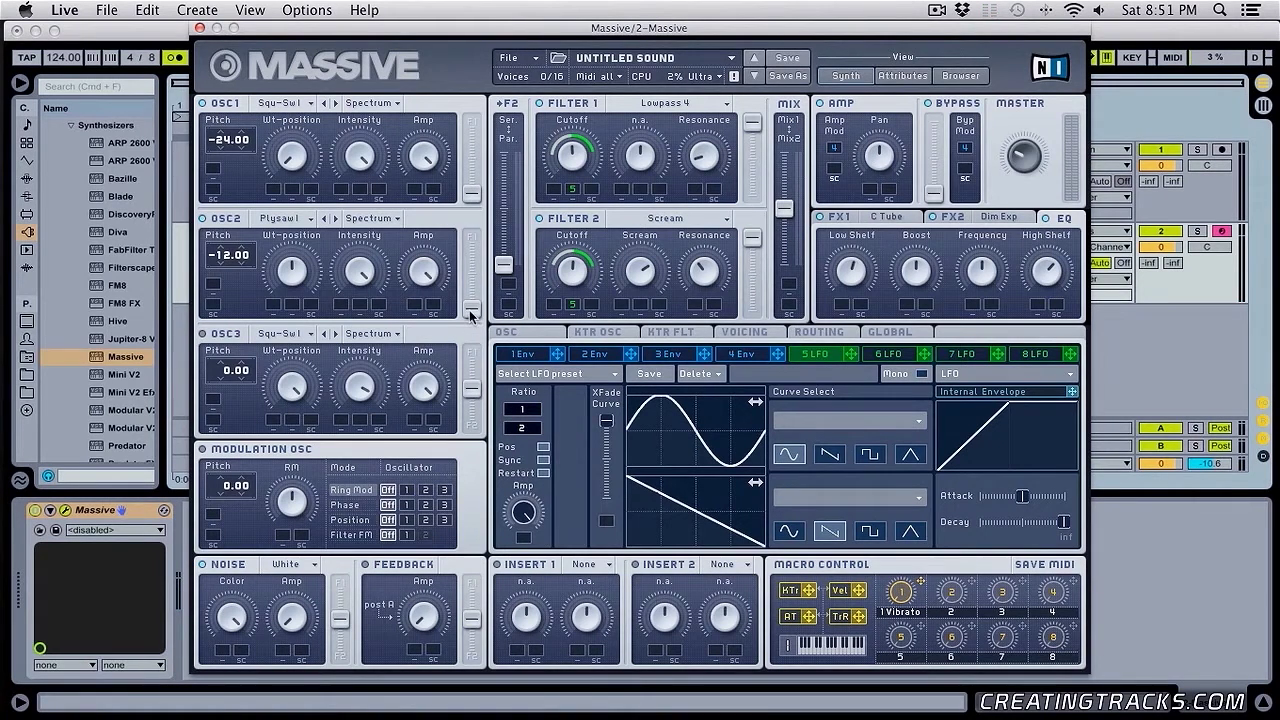
Route OSC1 fully to Filter 1 and OSC2 fully to Filter 2.
{"action": "left_click_drag", "start_coordinate": [472, 312], "coordinate": [474, 198]}
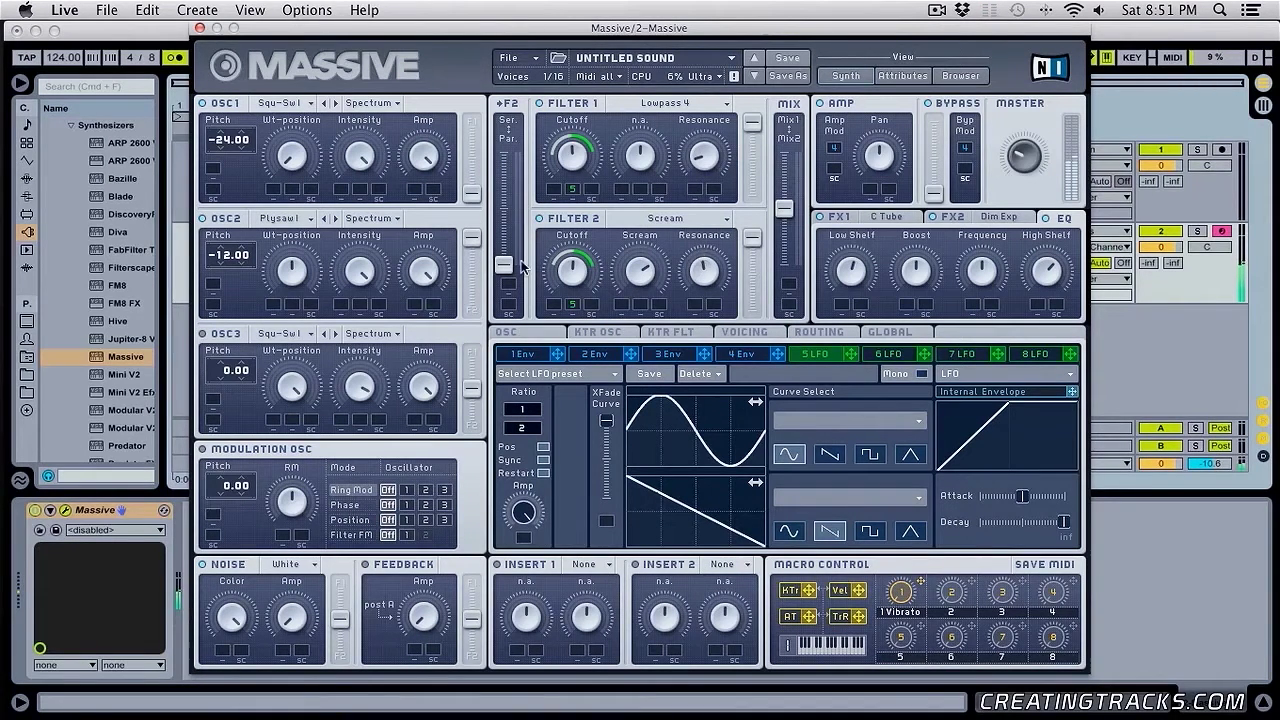
{"action": "left_click_drag", "start_coordinate": [479, 243], "coordinate": [474, 310]}
{"action": "left_click_drag", "start_coordinate": [472, 193], "coordinate": [472, 121]}
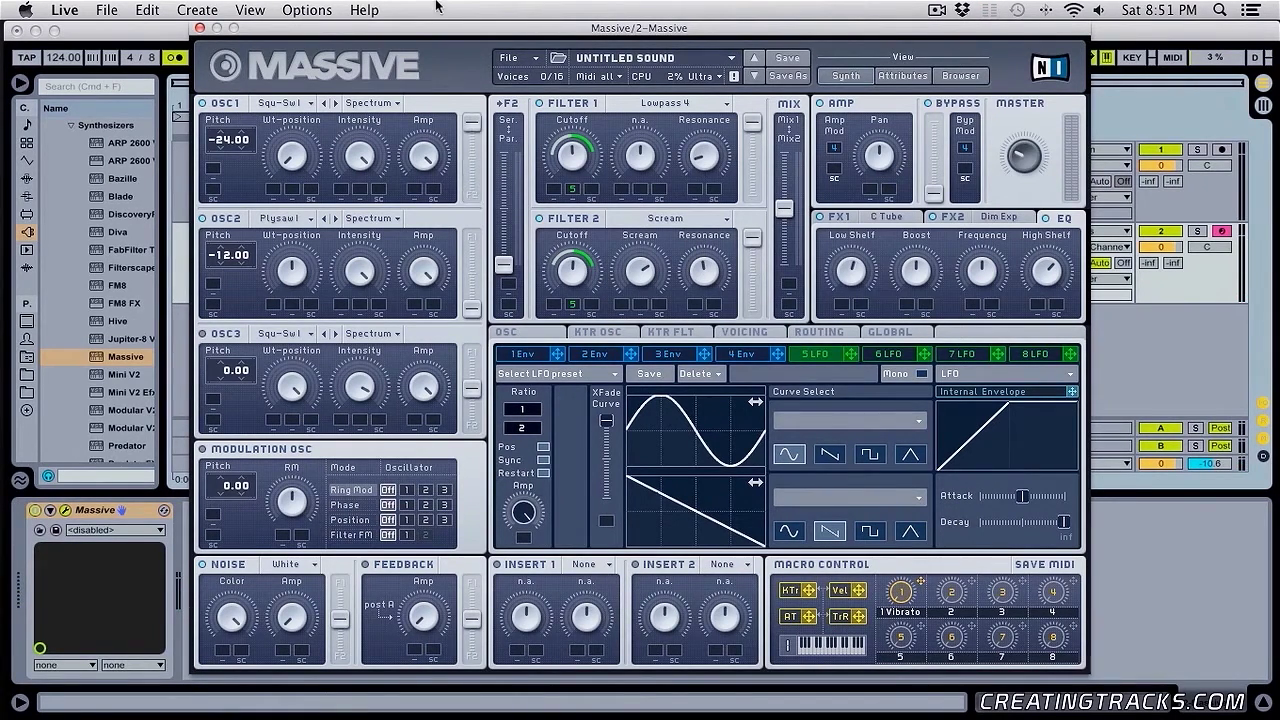
Set LFO 6 to a synced 1/8 ratio with a falling saw as its first curve, crossfaded fully to that curve.
{"action": "left_click", "coordinate": [898, 357]}
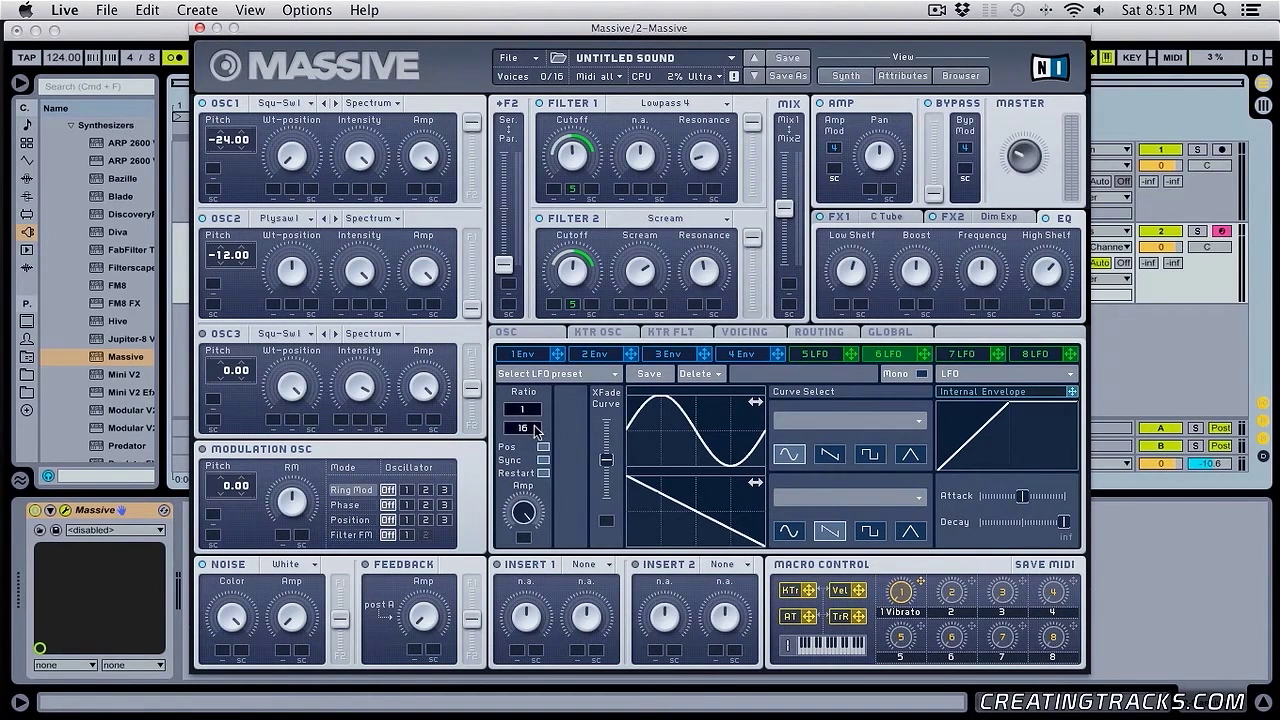
{"action": "left_click_drag", "start_coordinate": [535, 430], "coordinate": [537, 442]}
{"action": "left_click", "coordinate": [838, 456]}
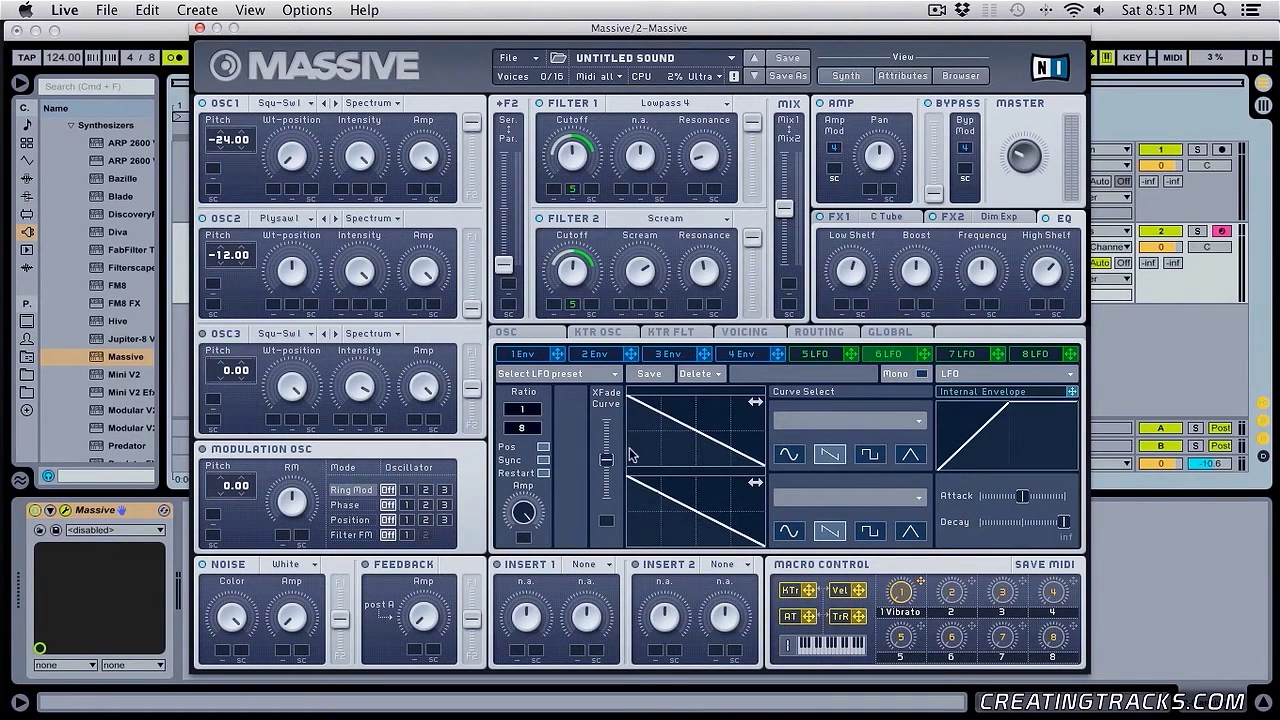
{"action": "left_click_drag", "start_coordinate": [606, 459], "coordinate": [606, 421]}
Assign LFO 6 to modulate Filter 2's Scream amount and set the LFO's ratio to 1/16.
{"action": "left_click_drag", "start_coordinate": [918, 355], "coordinate": [645, 297]}
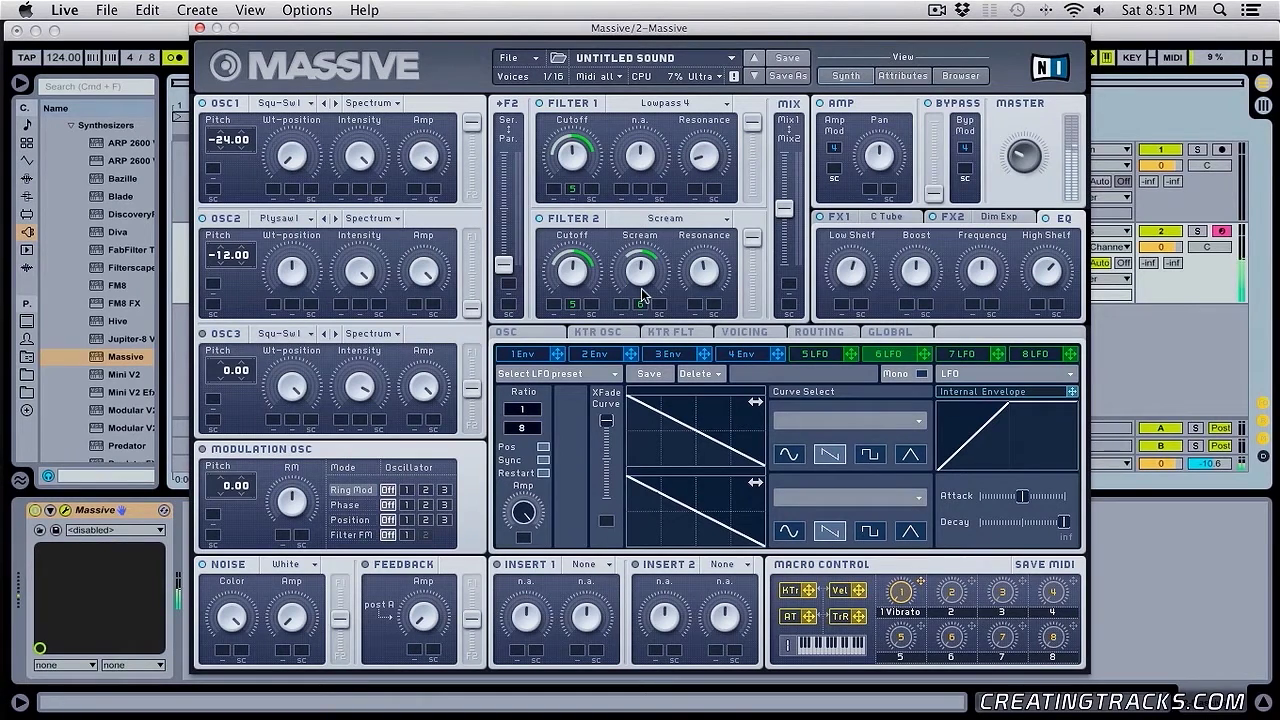
{"action": "left_click_drag", "start_coordinate": [536, 430], "coordinate": [537, 428]}
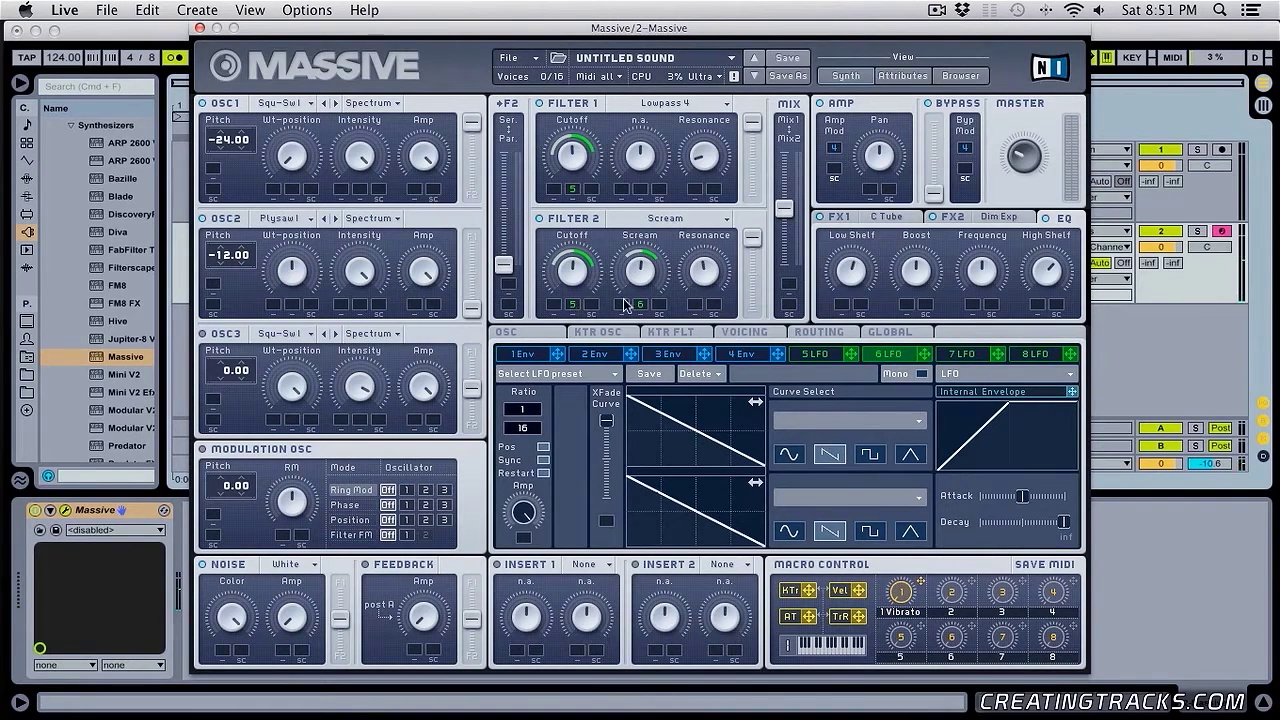
{"action": "mouse_move", "coordinate": [582, 286]}
{"action": "left_mouse_down"}
{"action": "mouse_move", "coordinate": [582, 321]}
{"action": "mouse_move", "coordinate": [580, 276]}
{"action": "left_mouse_up"}
Show the FX2 Dimension Expander settings and set LFO 7 to tempo sync with a triangle curve and a 1/8 ratio.
{"action": "left_click", "coordinate": [975, 358]}
{"action": "left_click", "coordinate": [900, 216]}
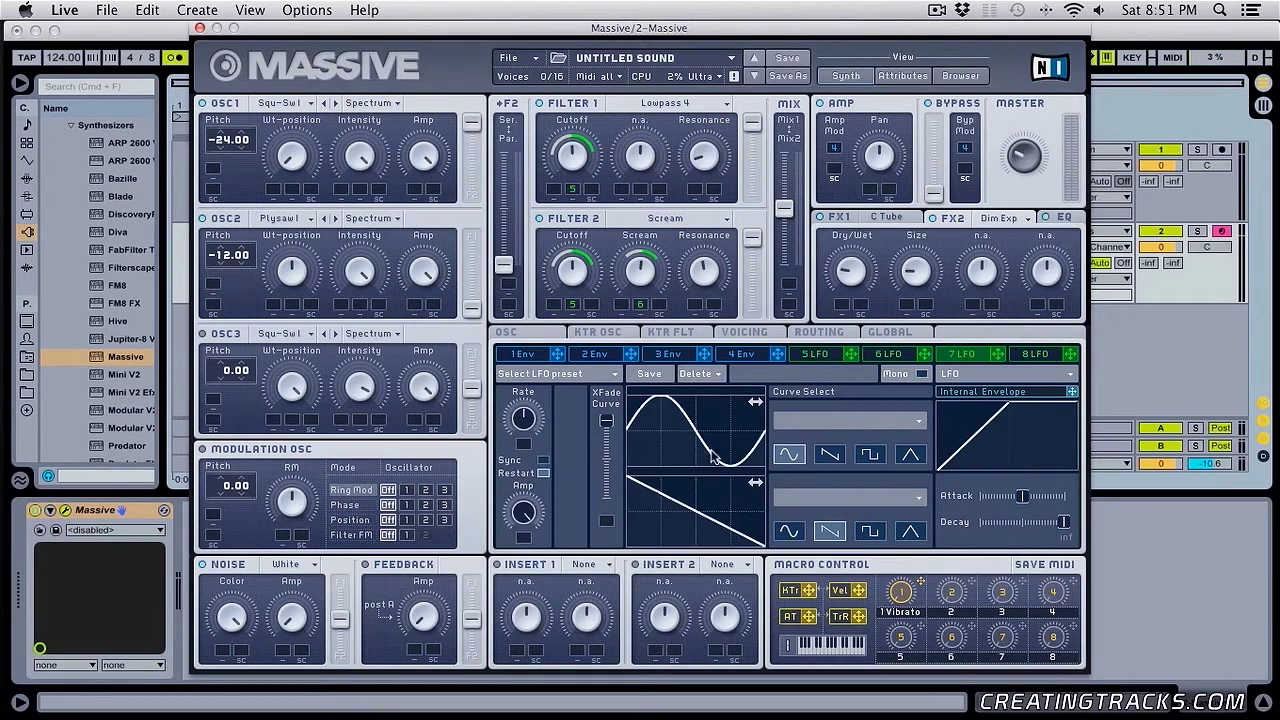
{"action": "left_click", "coordinate": [543, 459]}
{"action": "left_click", "coordinate": [869, 455]}
{"action": "left_click", "coordinate": [909, 455]}
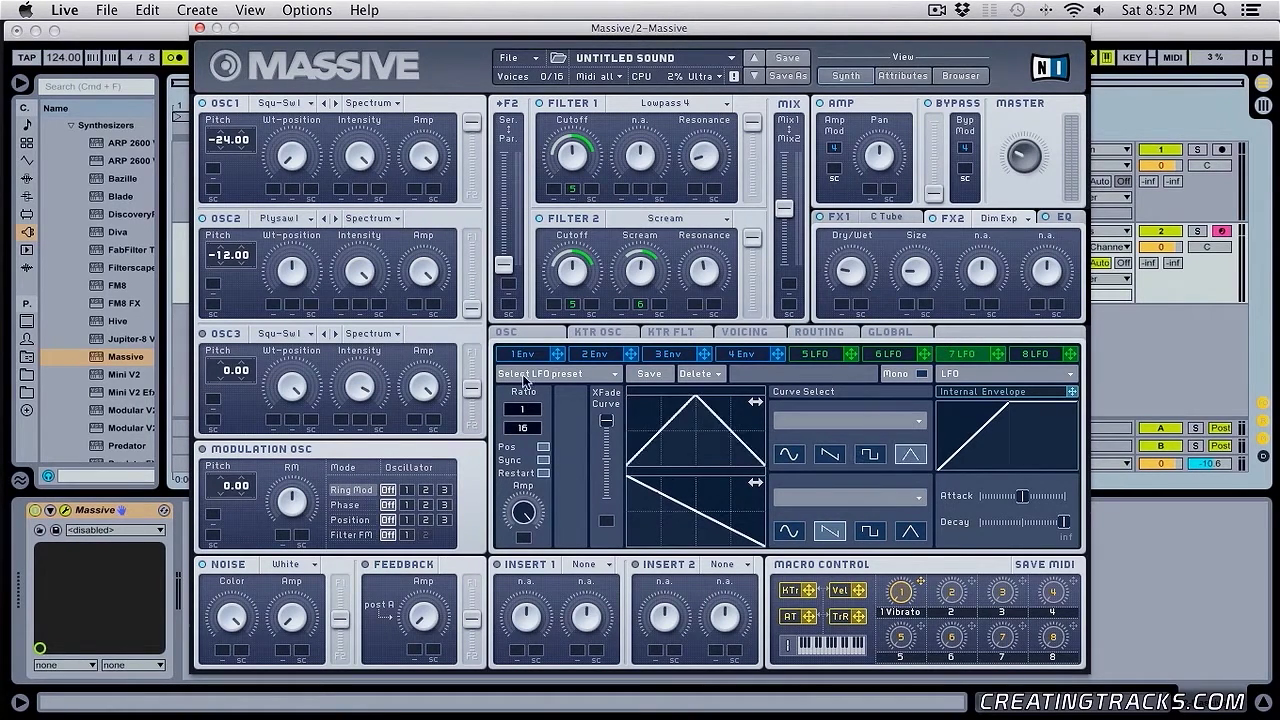
{"action": "left_click_drag", "start_coordinate": [526, 440], "coordinate": [528, 452]}
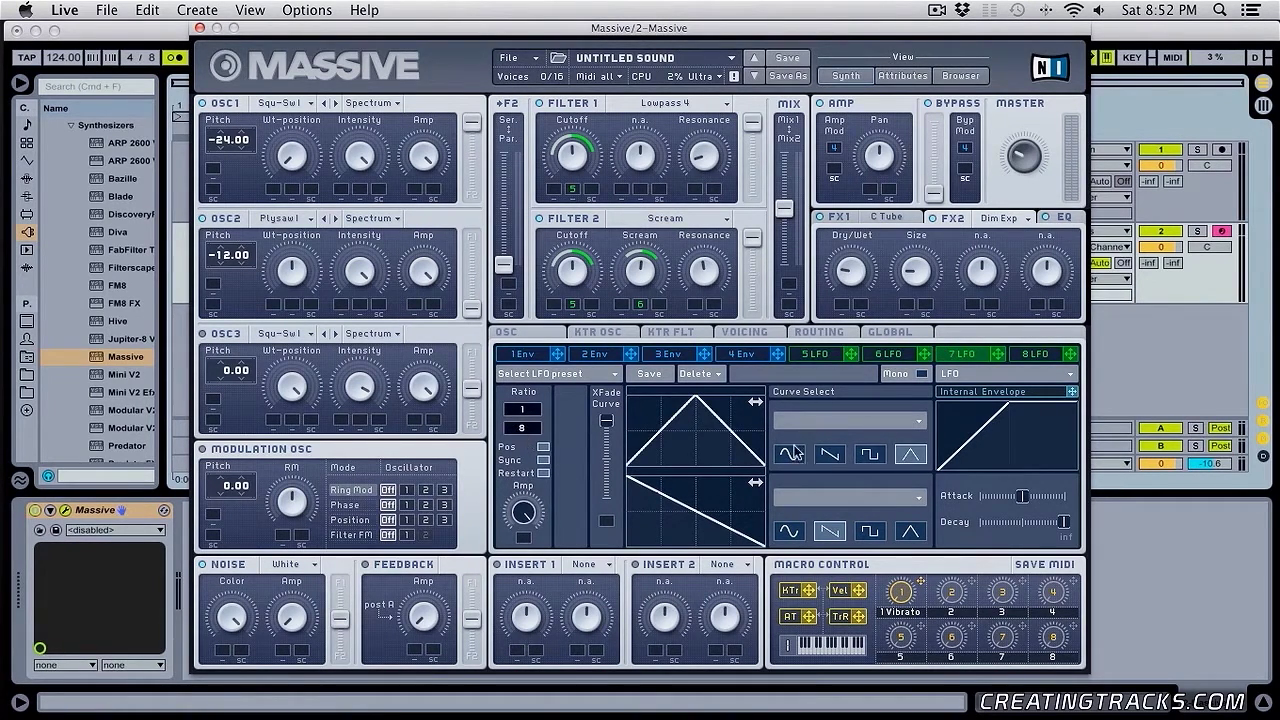